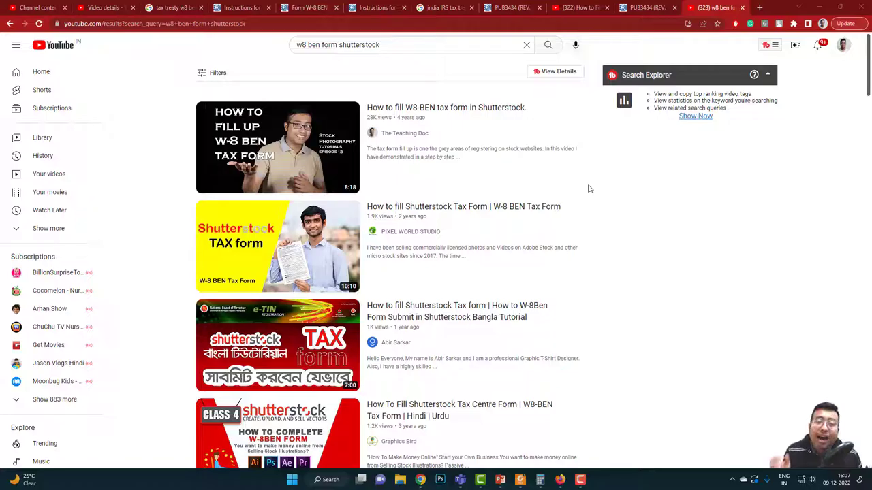
- Switch to the Form W-8BEN tab and highlight the W-8BEN title on the form
mouse_move(539, 182)
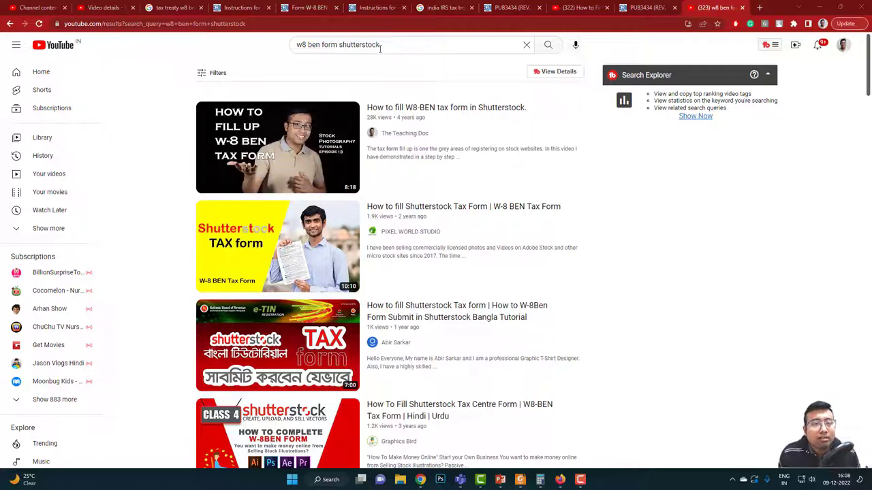
left_click(319, 11)
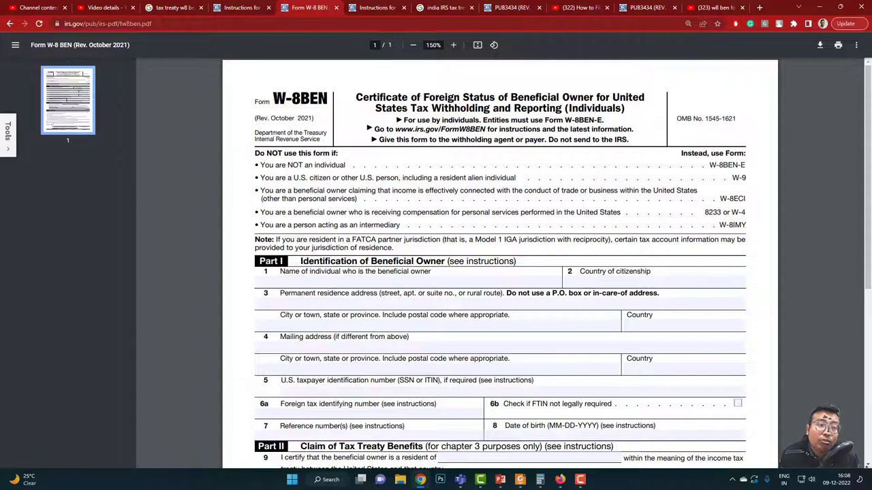
left_click_drag(273, 98, 329, 99)
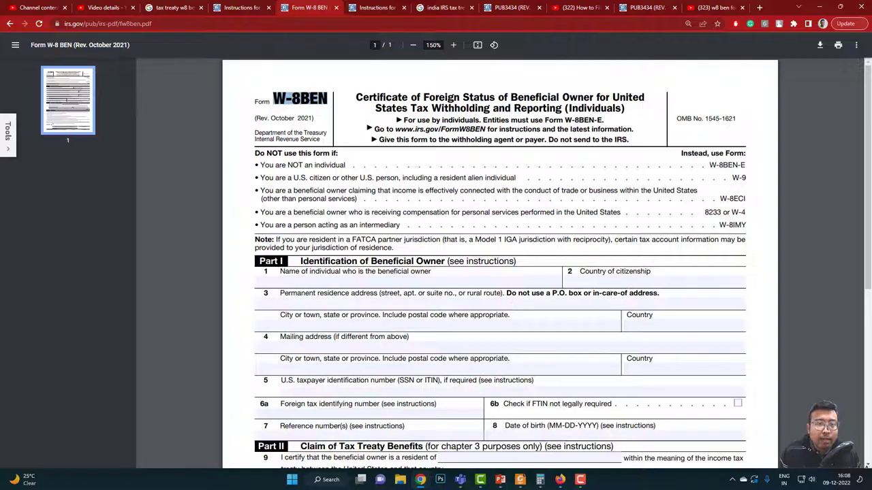
- Enter 'Name Middle Surname' on line 1, fixing typos and dismissing the stray Print dialog
left_click(406, 282)
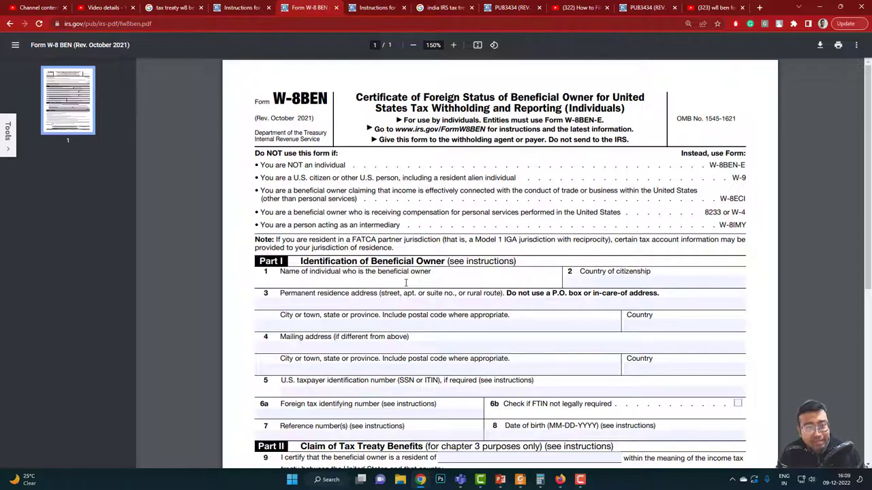
type("Namw")
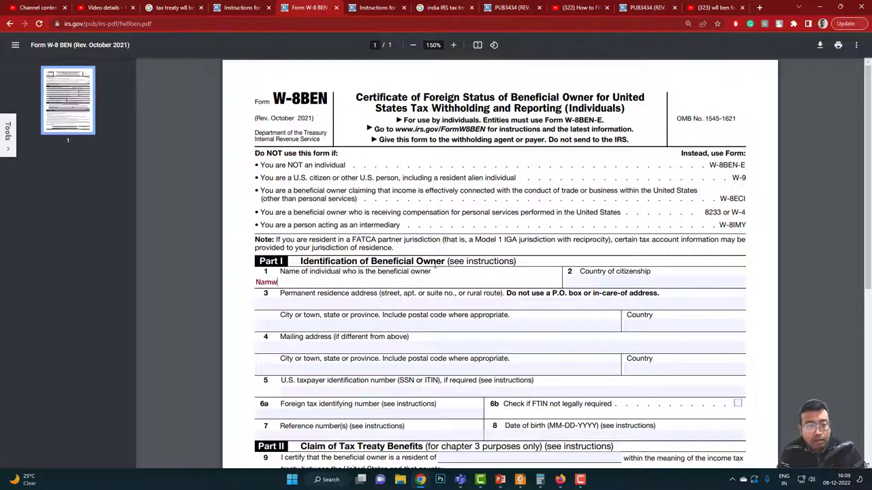
key("BackSpace")
type("e")
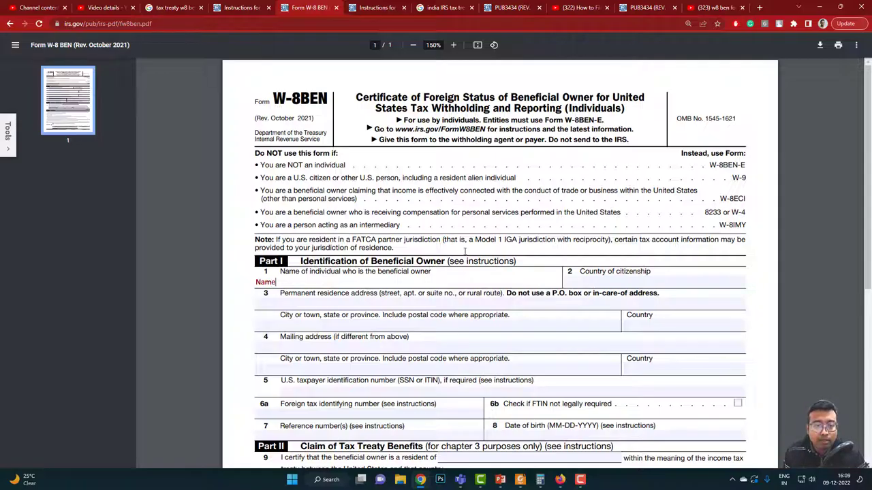
type(" Sur")
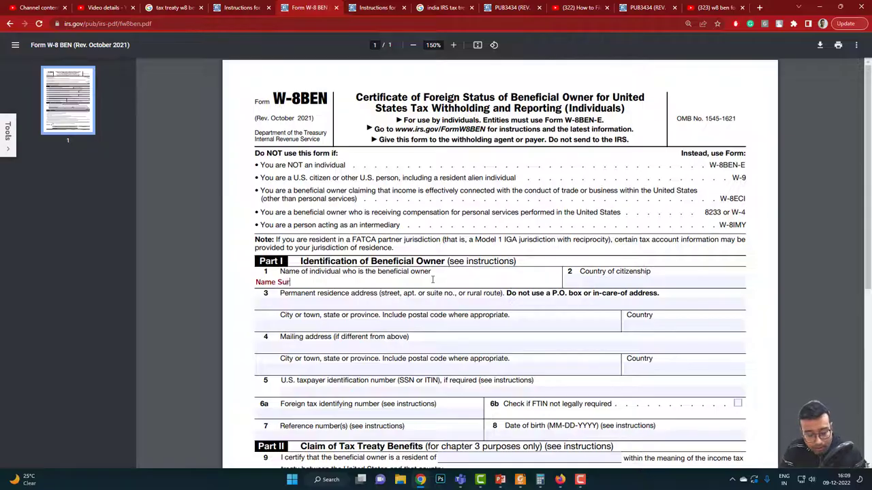
type("name")
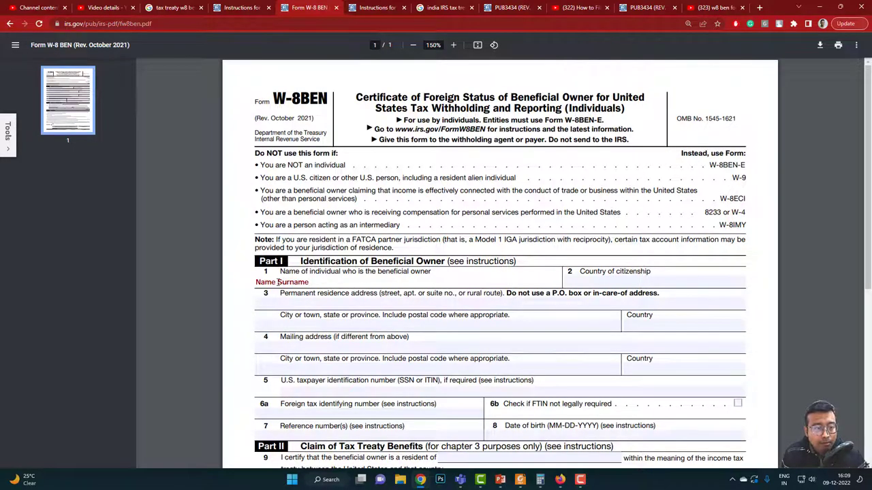
type("Midle")
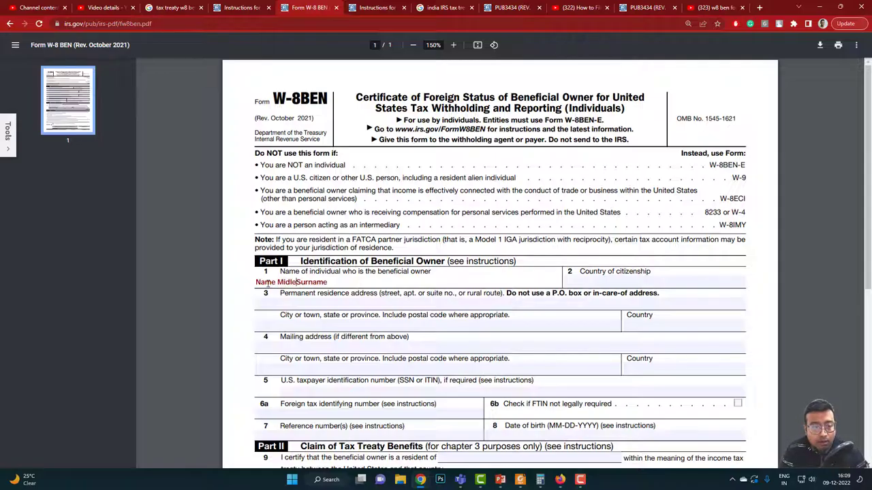
key("ctrl+p")
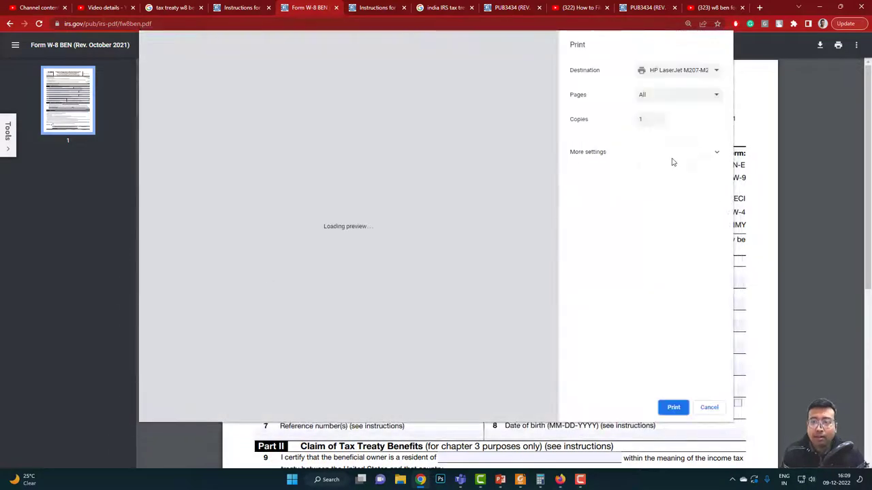
left_click(709, 409)
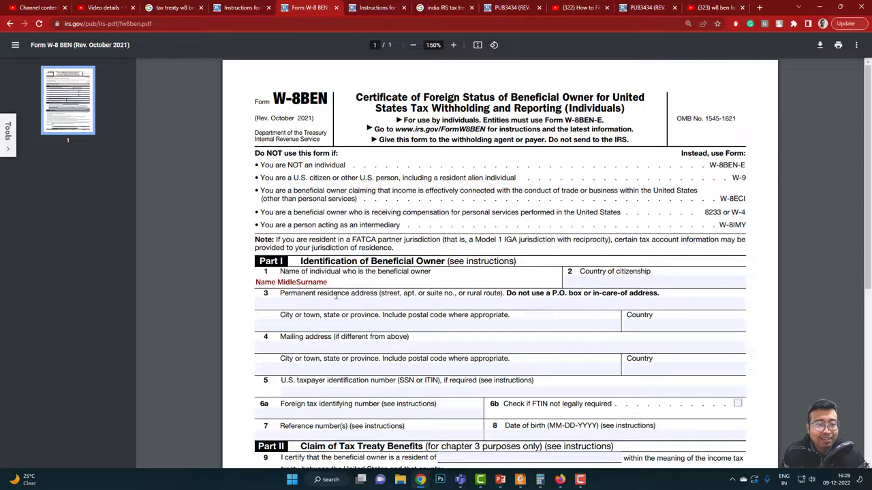
left_click(291, 283)
type("dle")
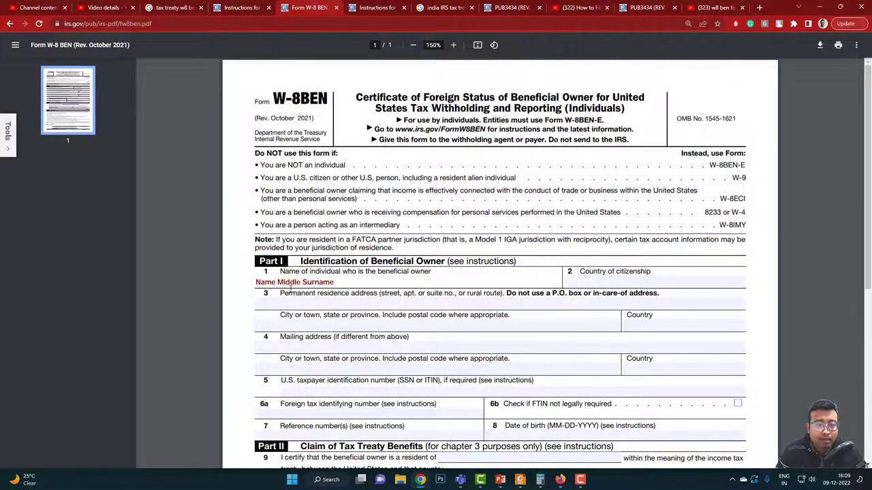
- Type India in the line 2 Country of citizenship field
left_click(598, 279)
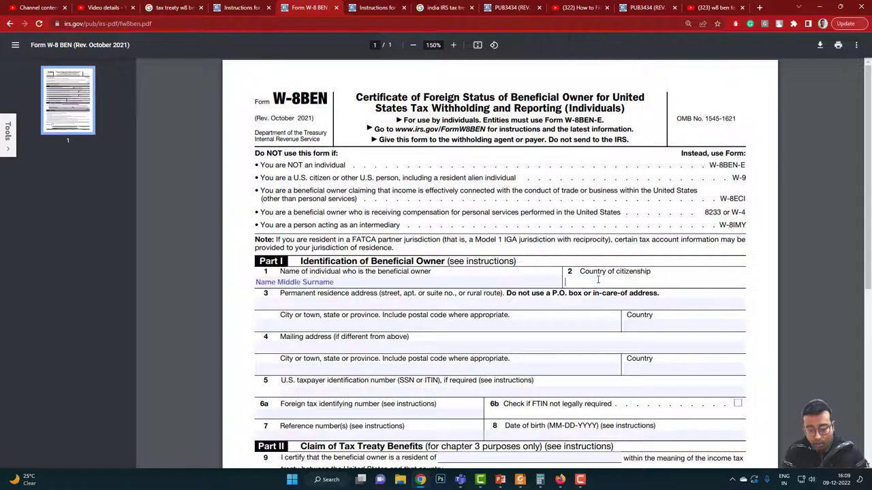
type("India")
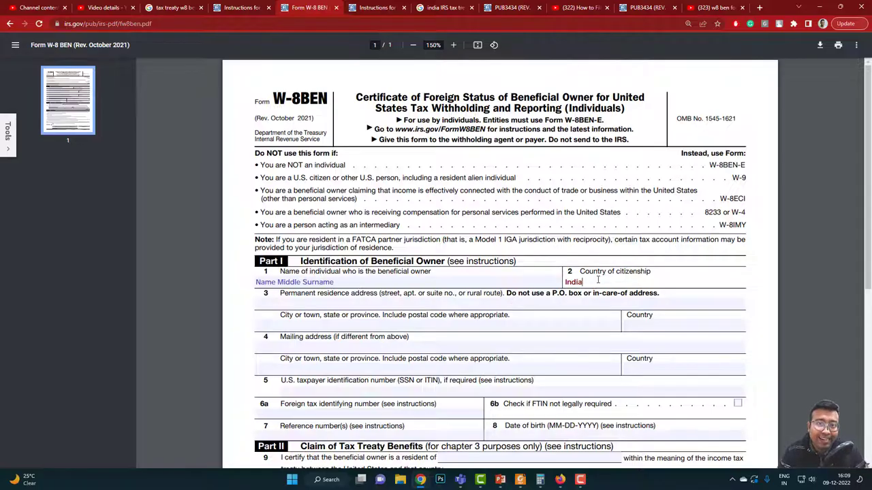
left_click(437, 304)
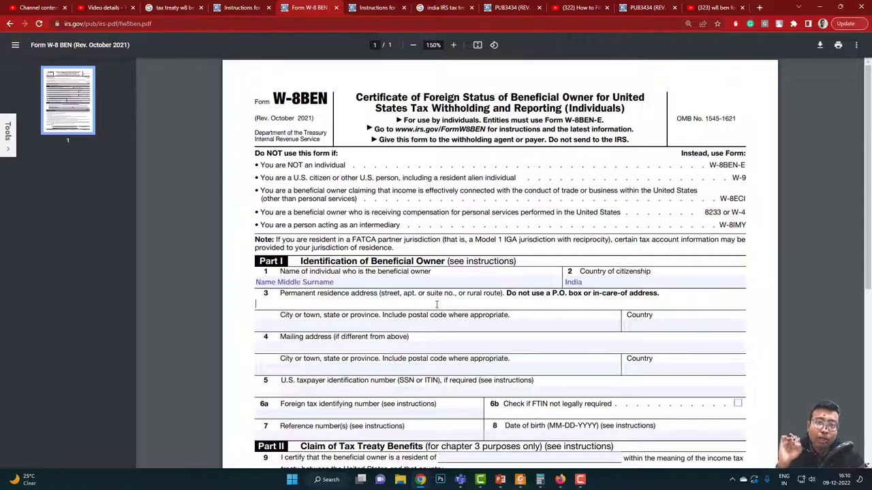
- Put 'Address' in line 3 and skip past the blank mailing address fields
left_click(437, 304)
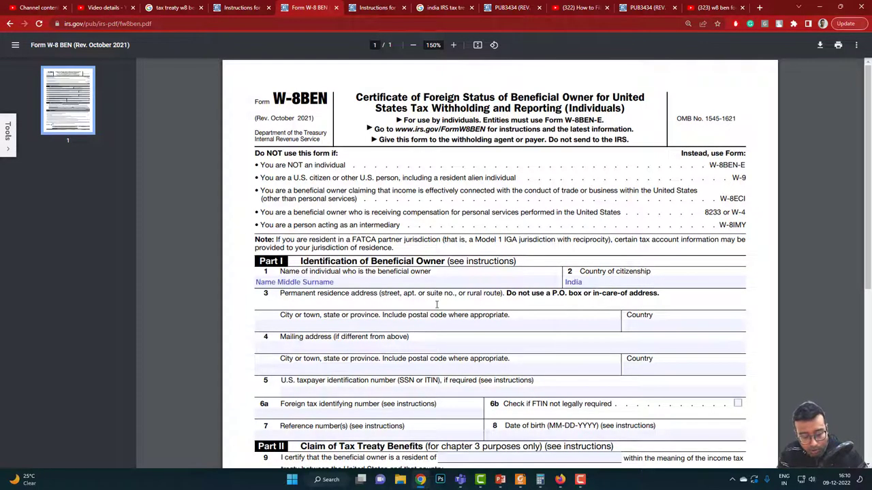
type("Addre")
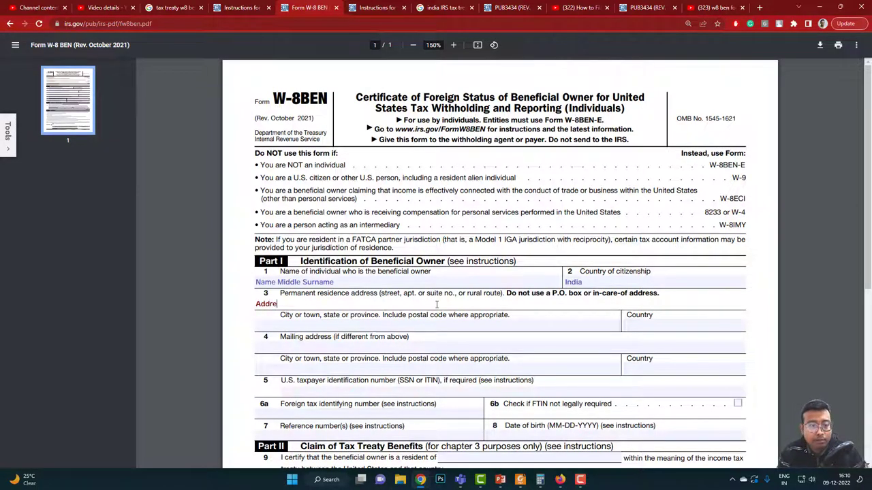
type("ss")
key("Tab")
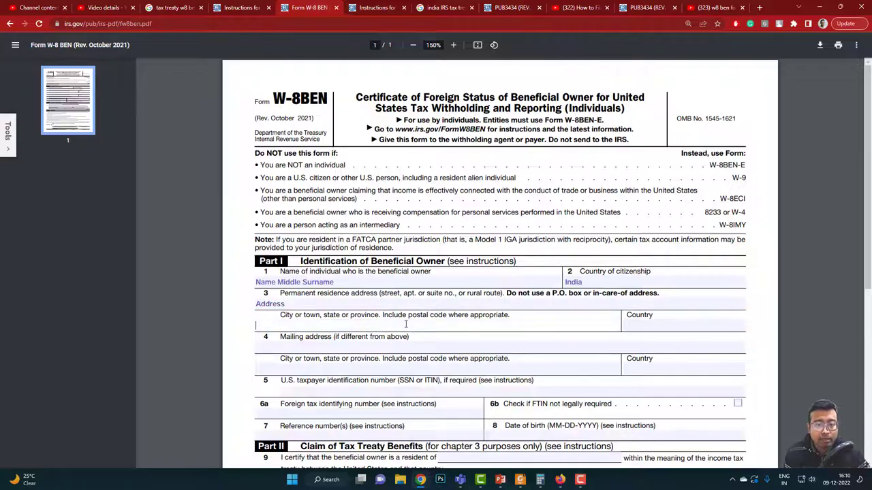
left_click(366, 349)
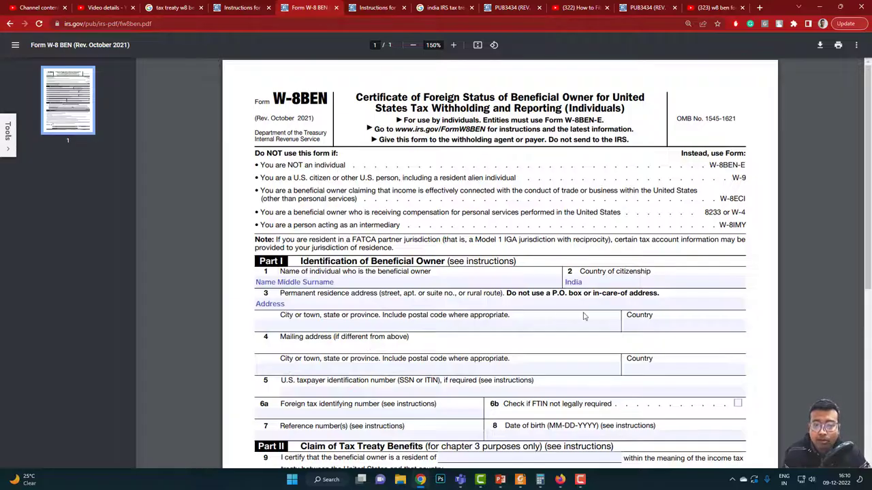
key("Tab")
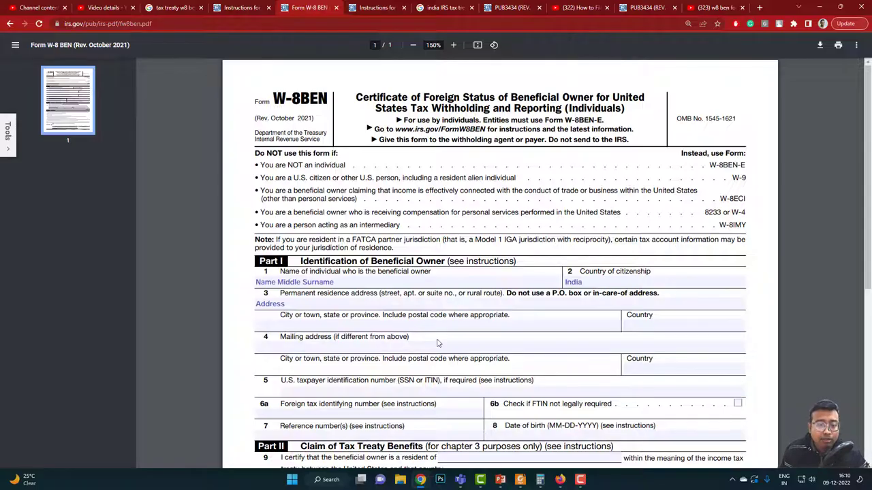
scroll(436, 344, "down", 1)
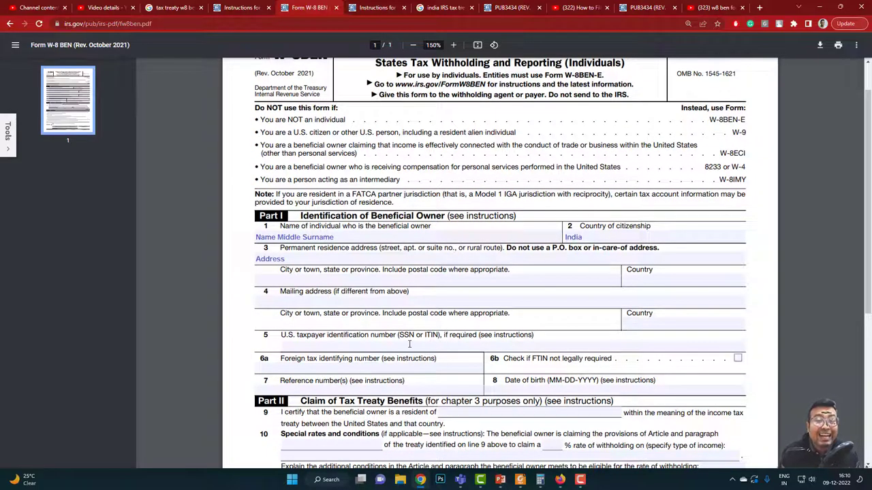
left_click(355, 349)
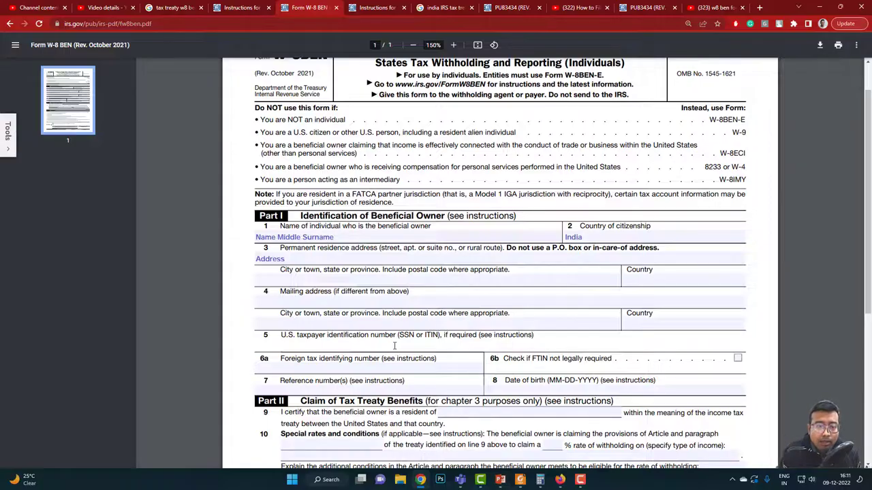
left_click(370, 370)
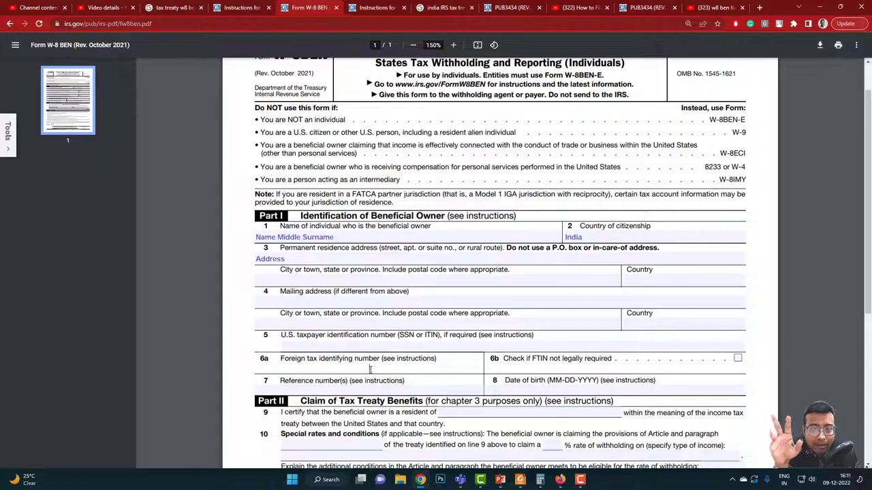
left_click(326, 348)
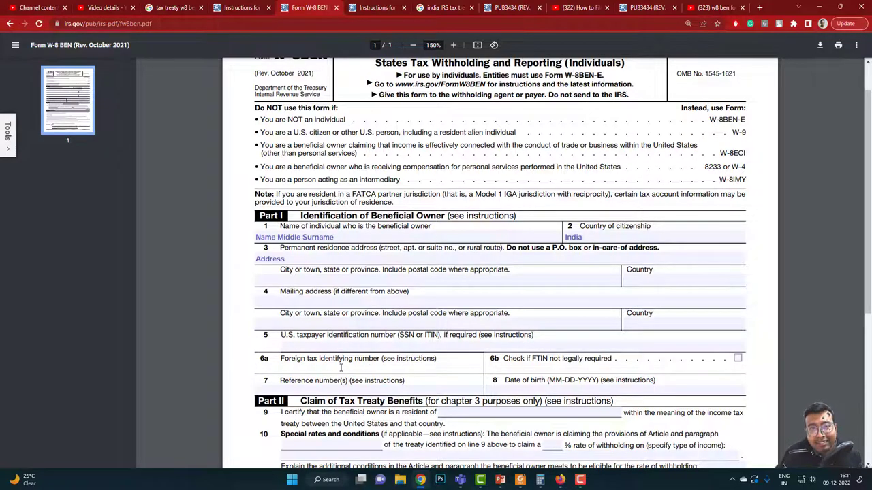
left_click(341, 368)
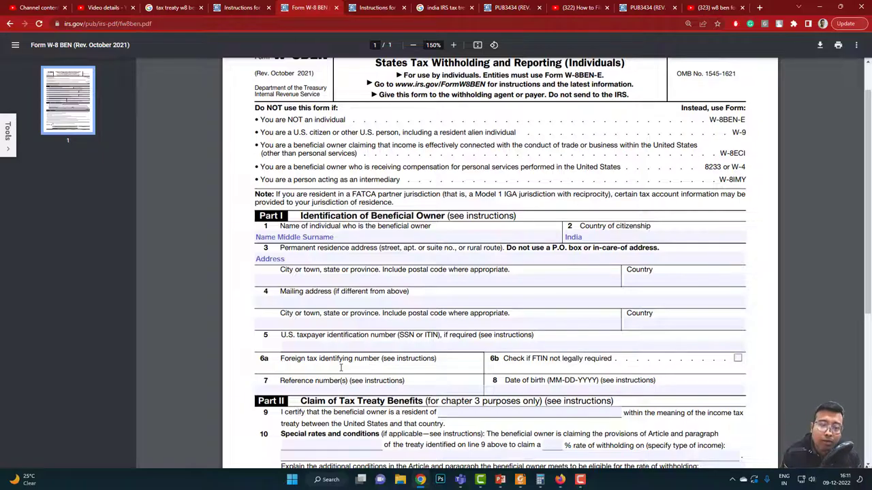
left_click(356, 346)
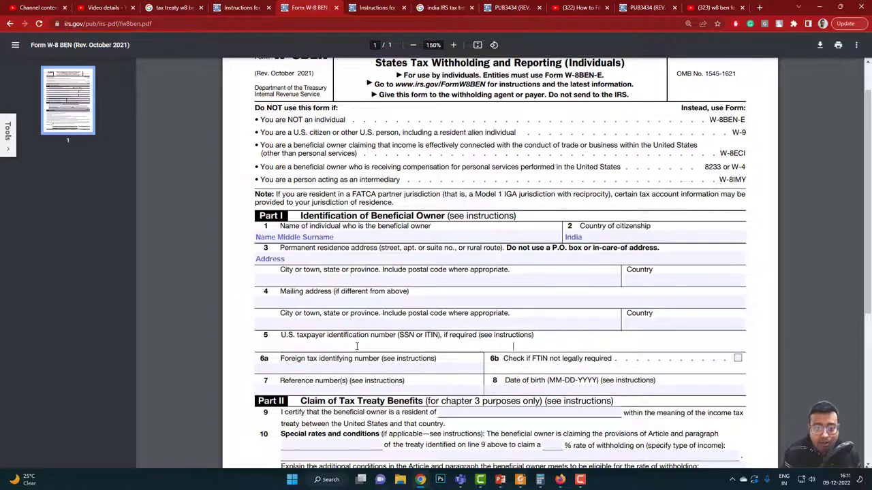
scroll(371, 351, "down", 1)
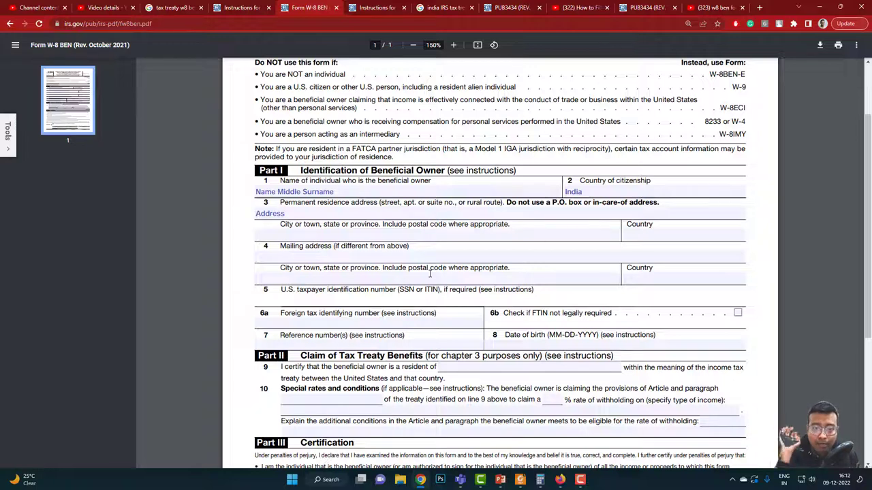
left_click(544, 344)
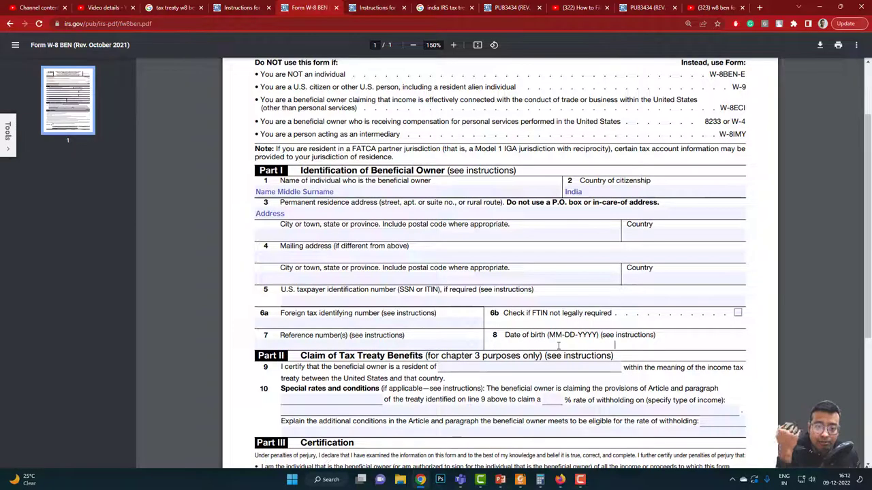
left_click(471, 367)
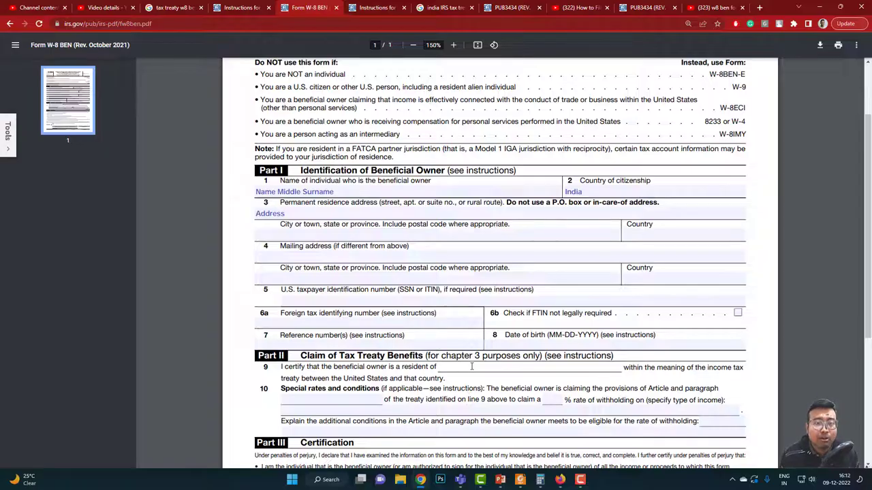
scroll(467, 344, "down", 3)
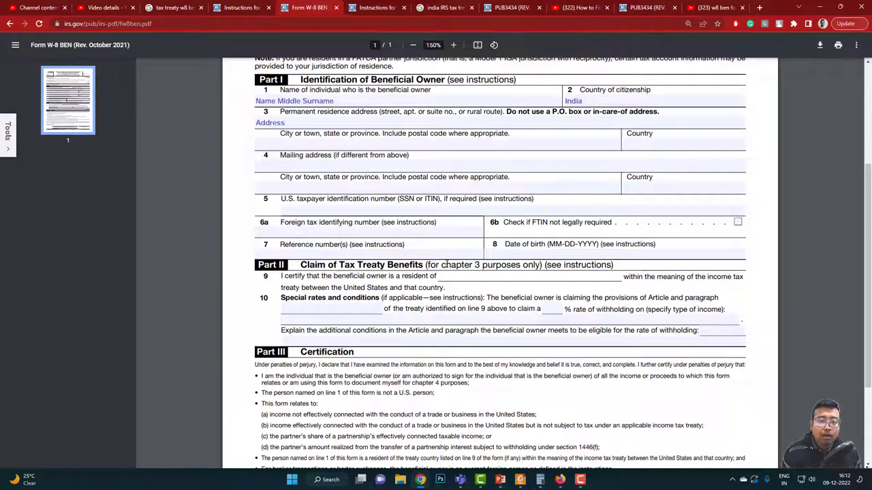
- Enter India as the line 9 treaty country, then show the W-8BEN instructions page
left_click(464, 276)
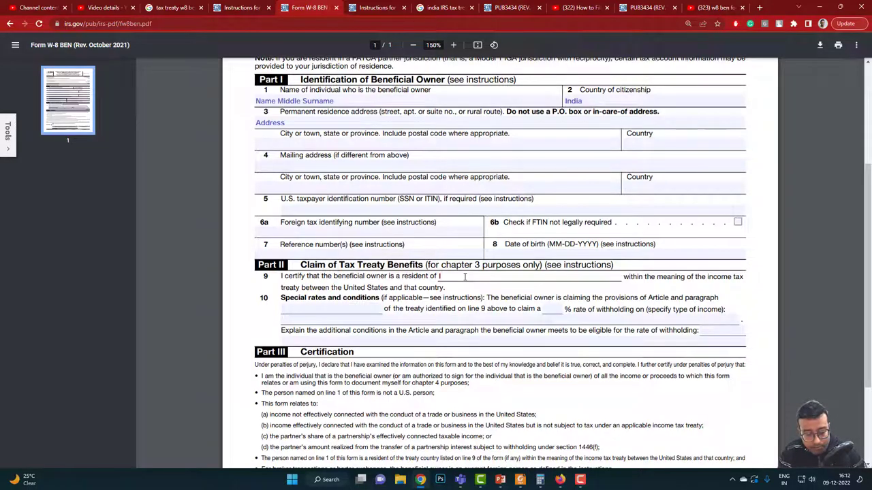
type("India")
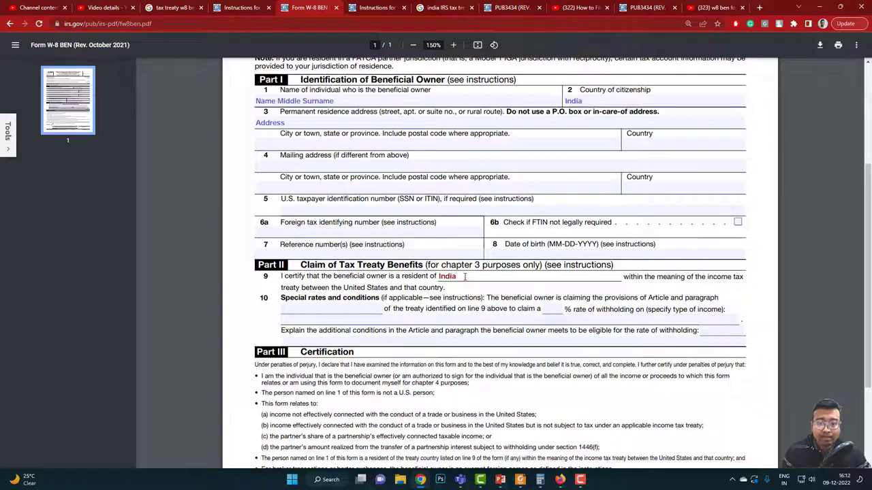
left_click(370, 308)
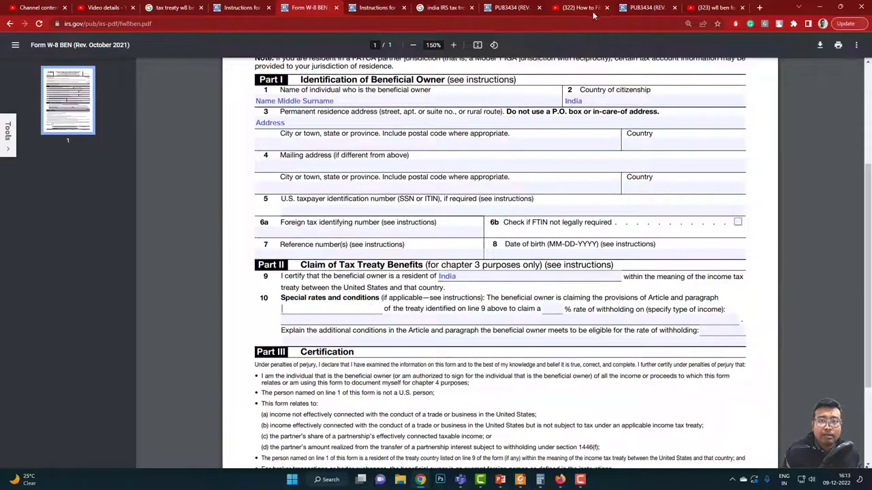
left_click(373, 7)
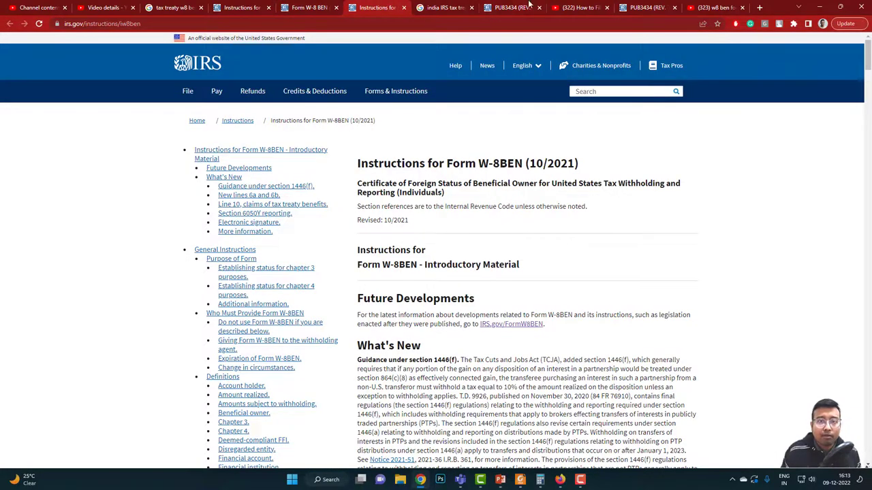
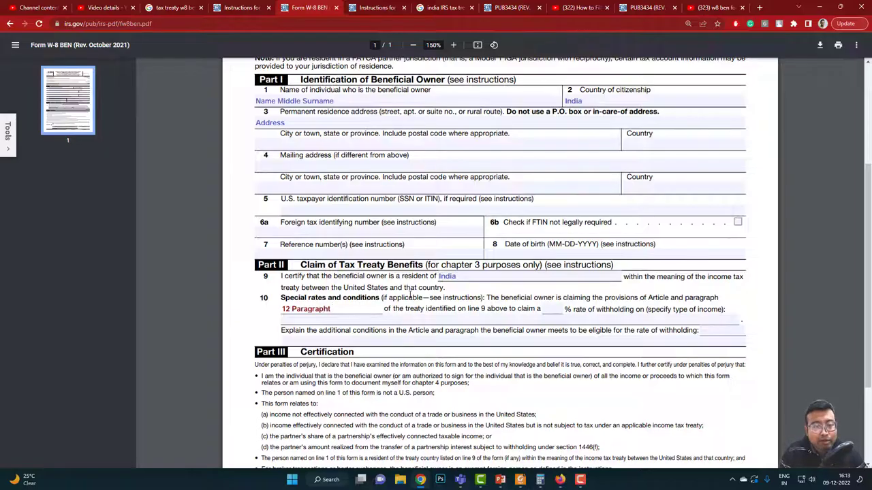
- Replace the paragraph text on line 10 so the article reference reads '12 - 2 A ii'
key("BackSpace")
key("BackSpace")
key("BackSpace")
key("BackSpace")
key("BackSpace")
key("BackSpace")
key("BackSpace")
key("BackSpace")
key("BackSpace")
key("BackSpace")
key("BackSpace")
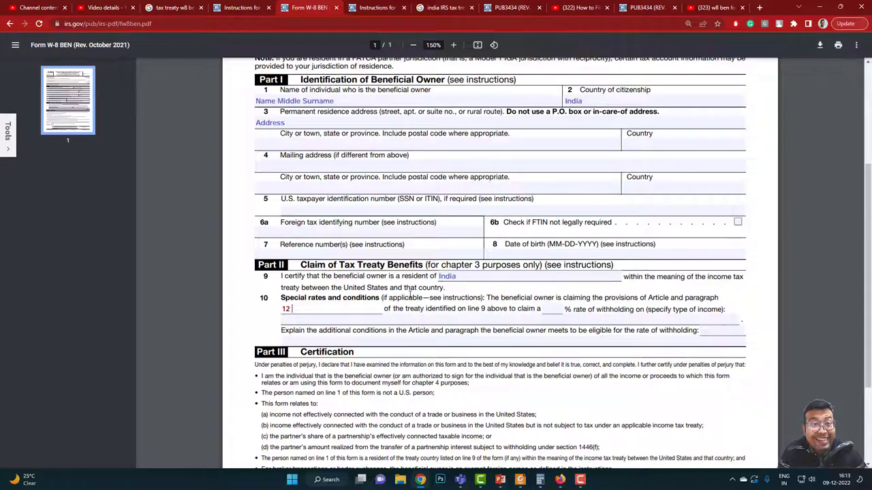
type("- @")
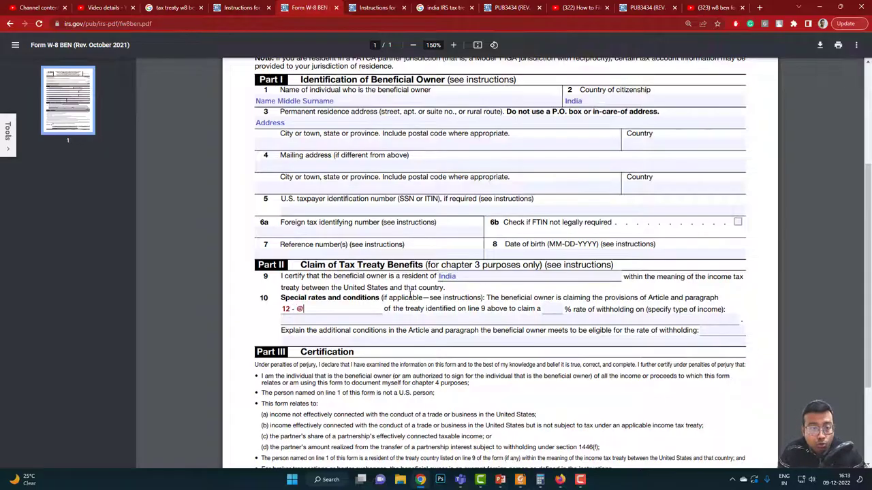
key("BackSpace")
type("2 (")
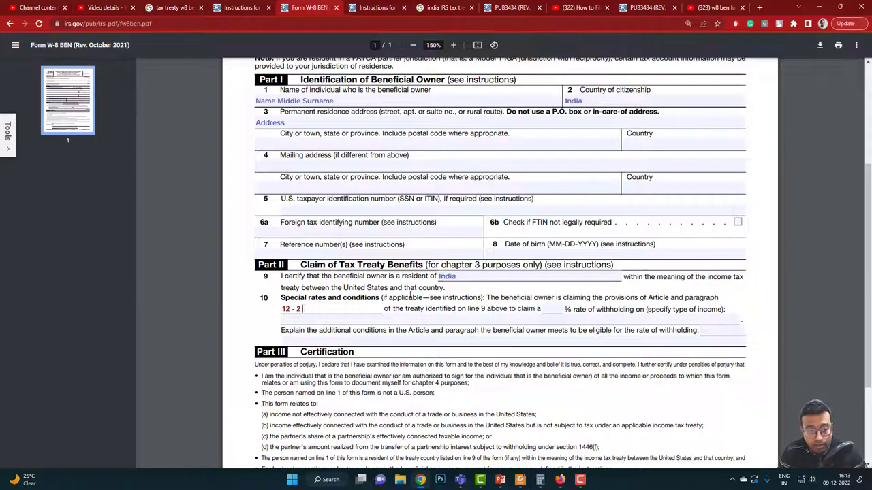
type("A")
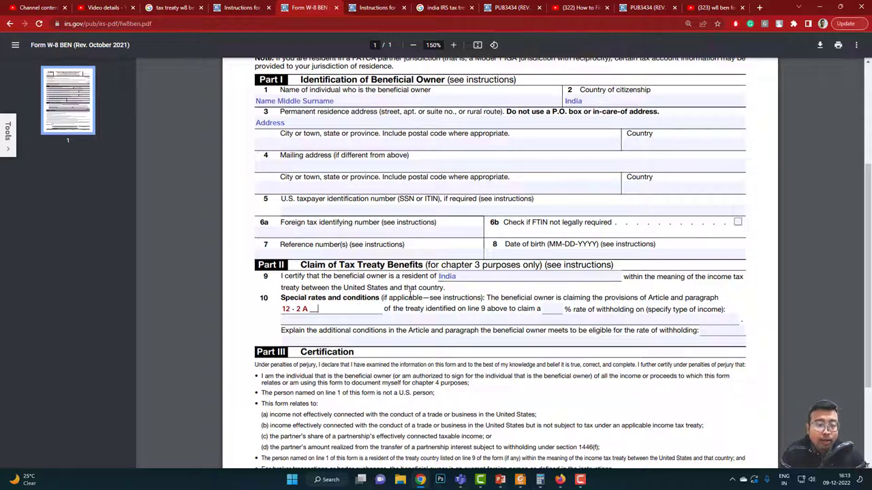
key("BackSpace")
key("BackSpace")
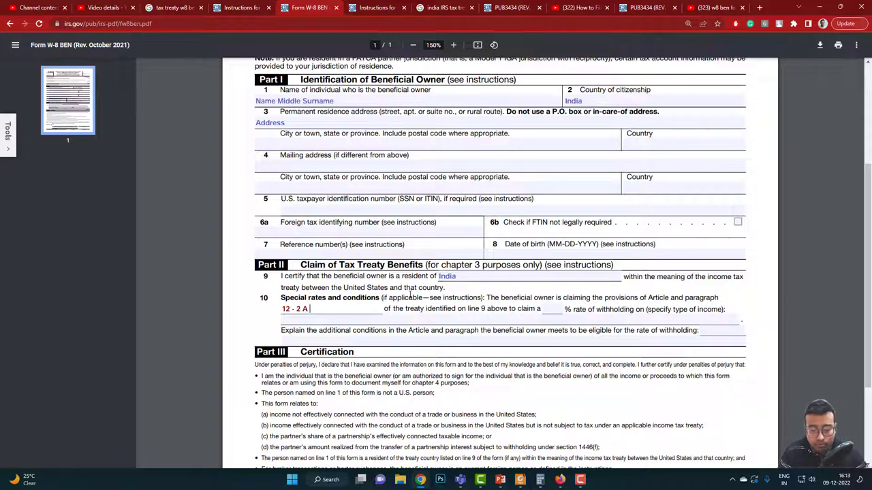
type("ii")
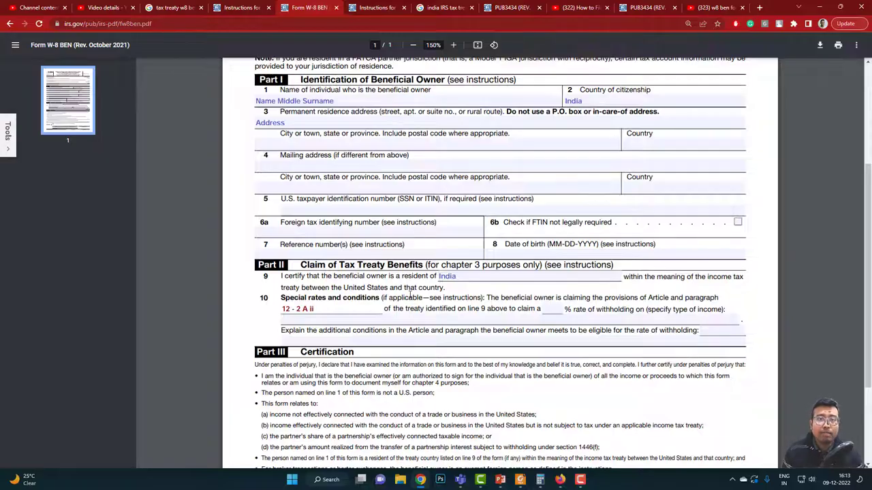
left_click(630, 7)
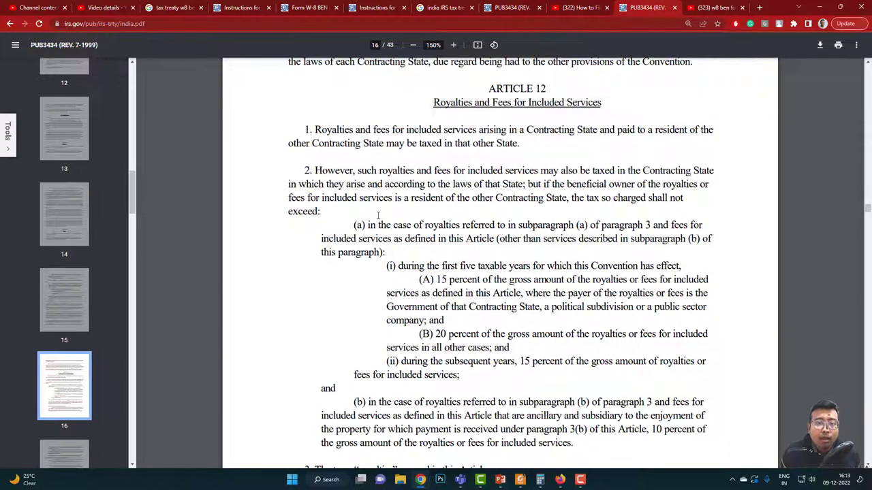
left_click_drag(488, 89, 553, 90)
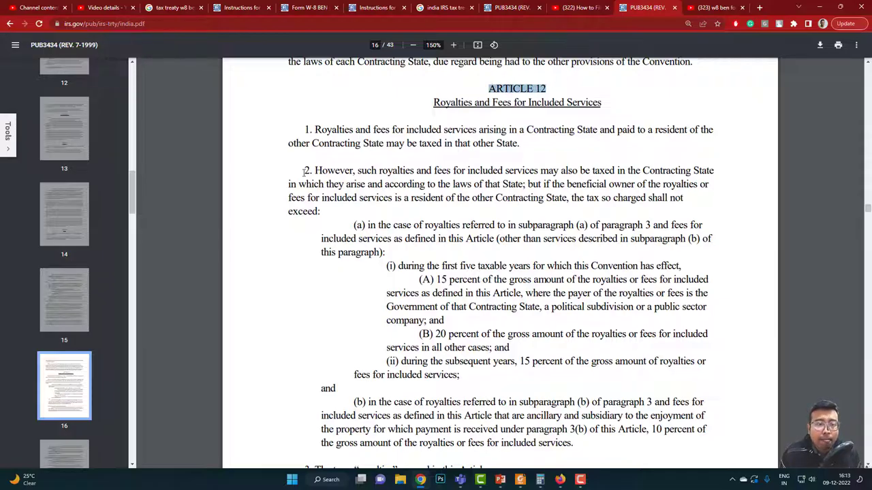
left_click_drag(304, 172, 311, 171)
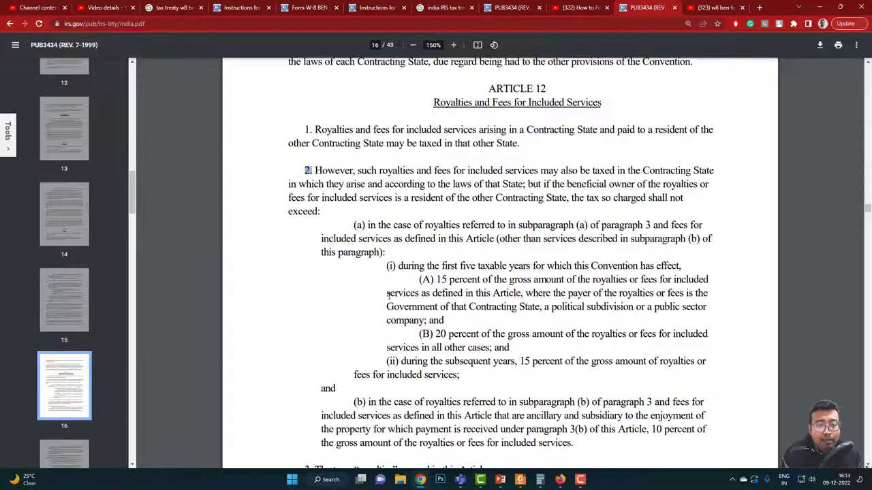
left_click_drag(353, 226, 365, 226)
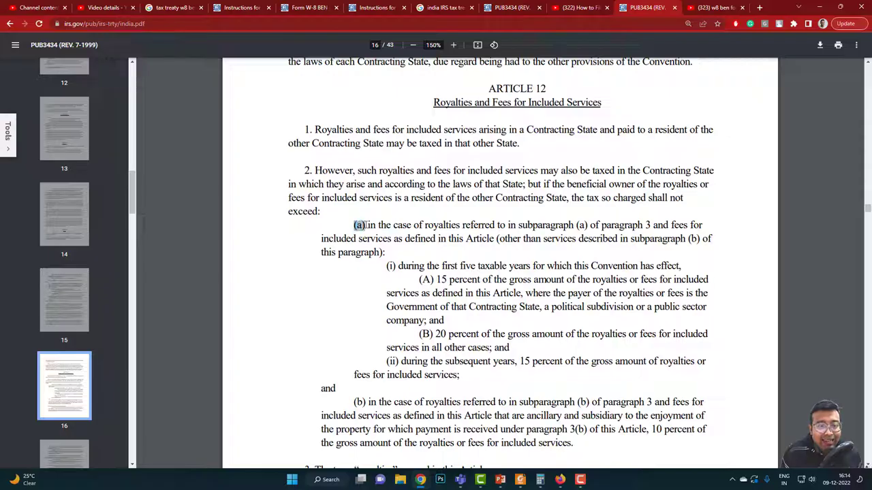
left_click_drag(386, 362, 462, 381)
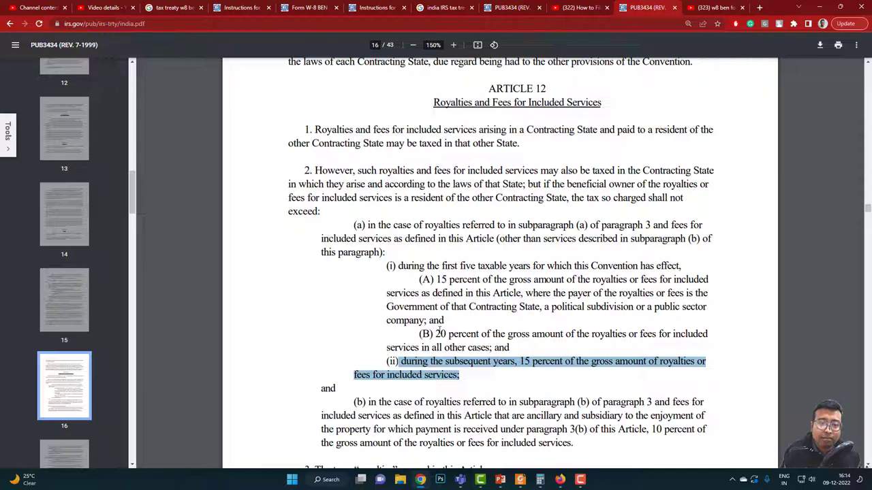
left_click_drag(436, 334, 447, 335)
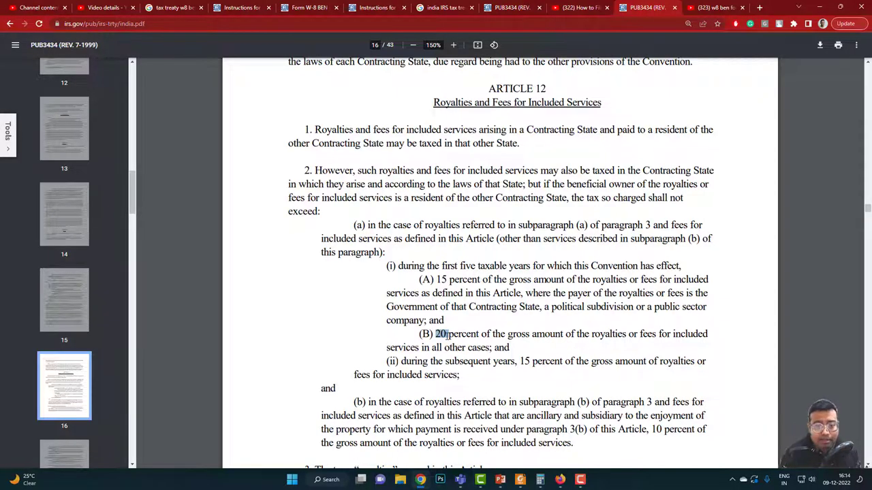
left_click_drag(386, 362, 462, 383)
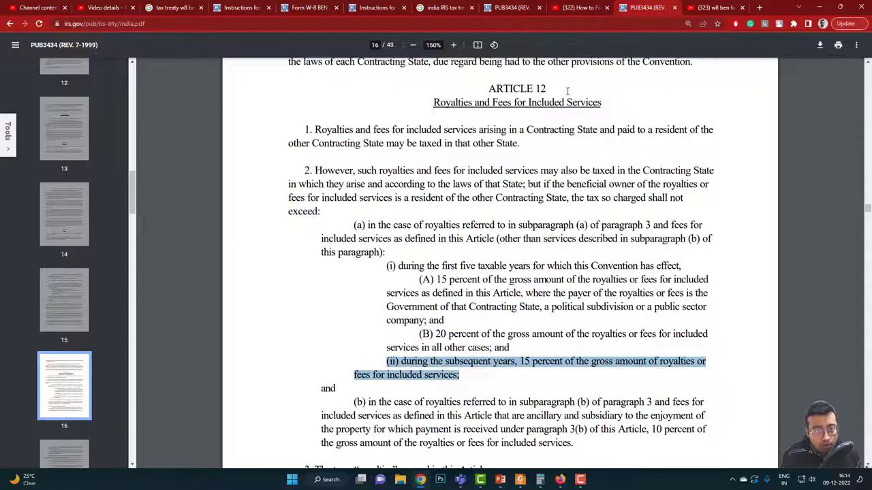
left_click(307, 171)
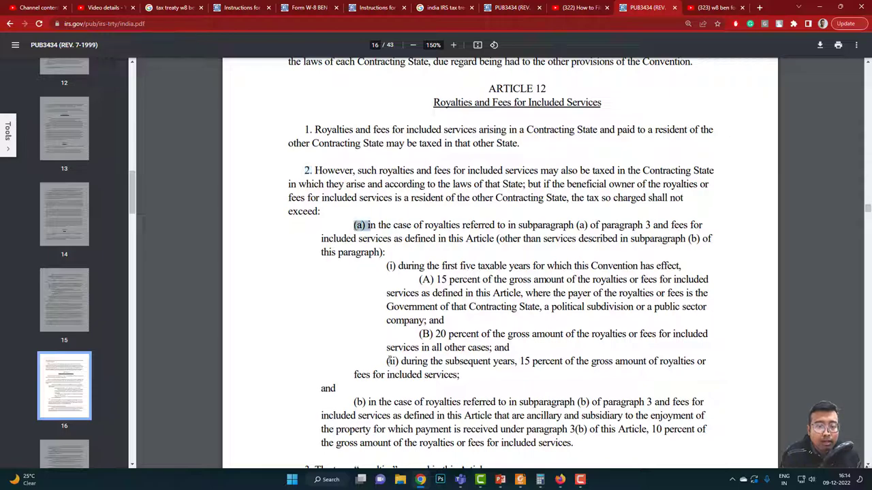
left_click_drag(387, 361, 399, 362)
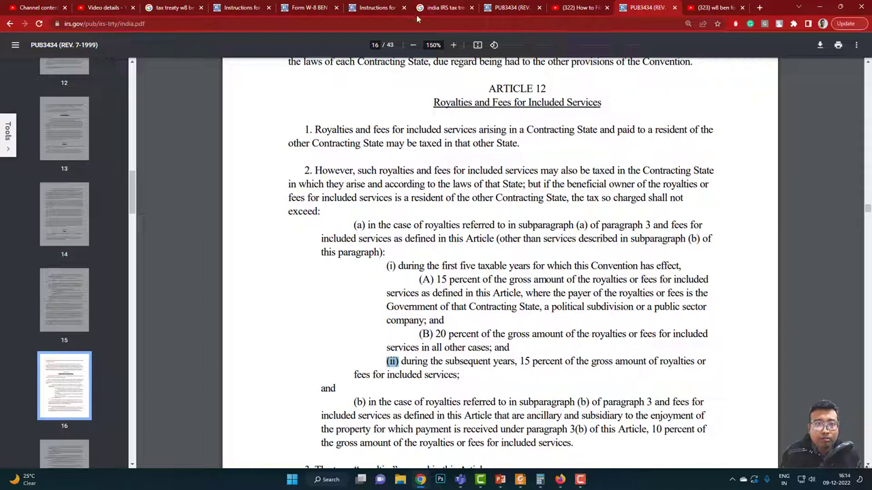
left_click(313, 8)
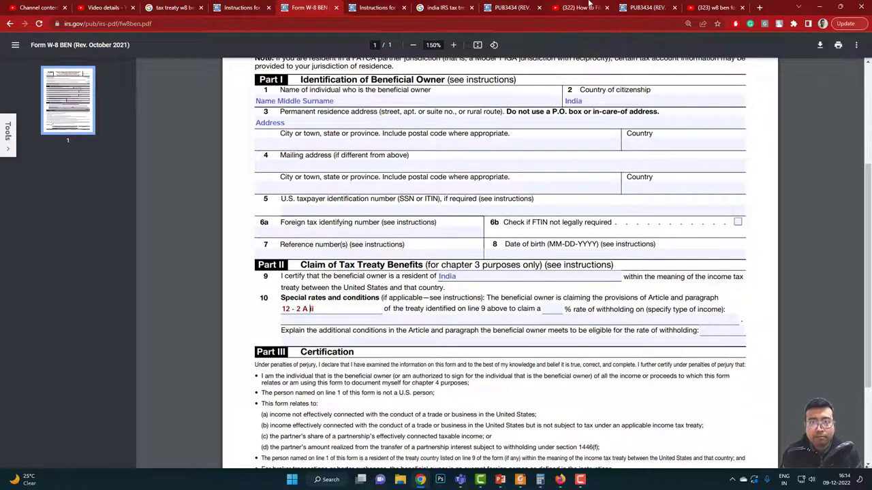
- Check treaty Article 12 and revise line 10's reference to '12 - 2 (a) (ii)'
left_click(639, 5)
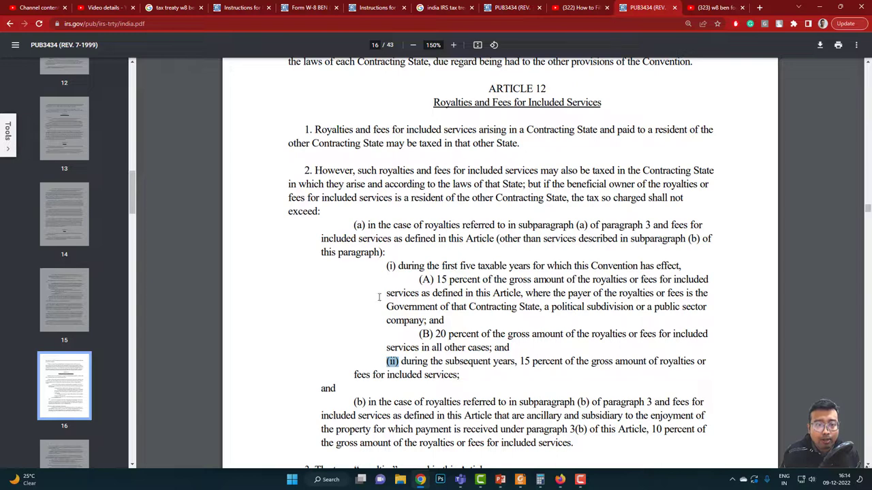
left_click(300, 7)
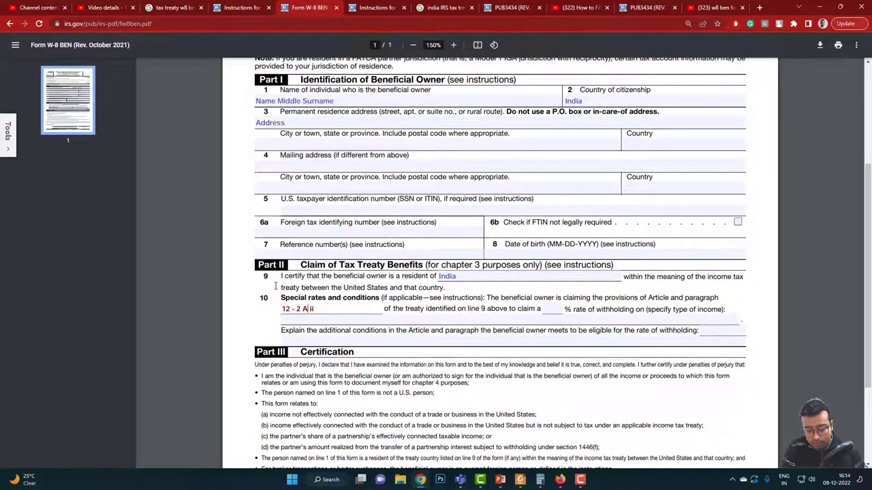
key("BackSpace")
type("9")
key("BackSpace")
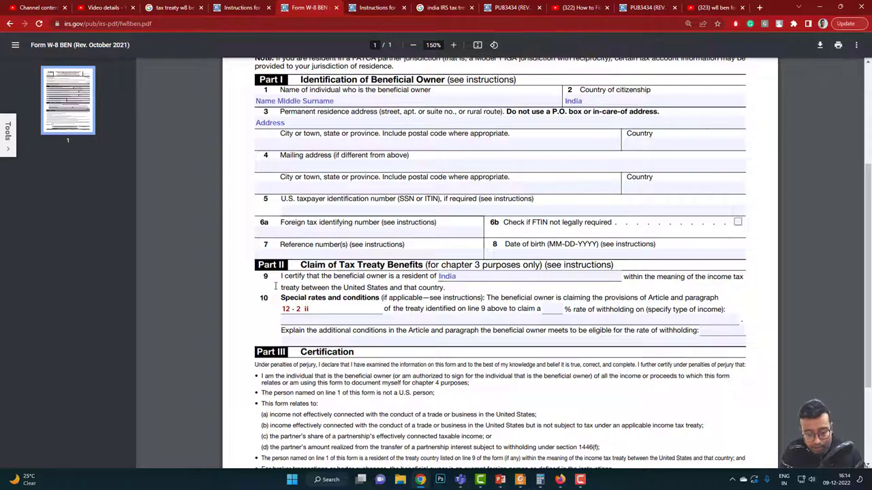
type("(")
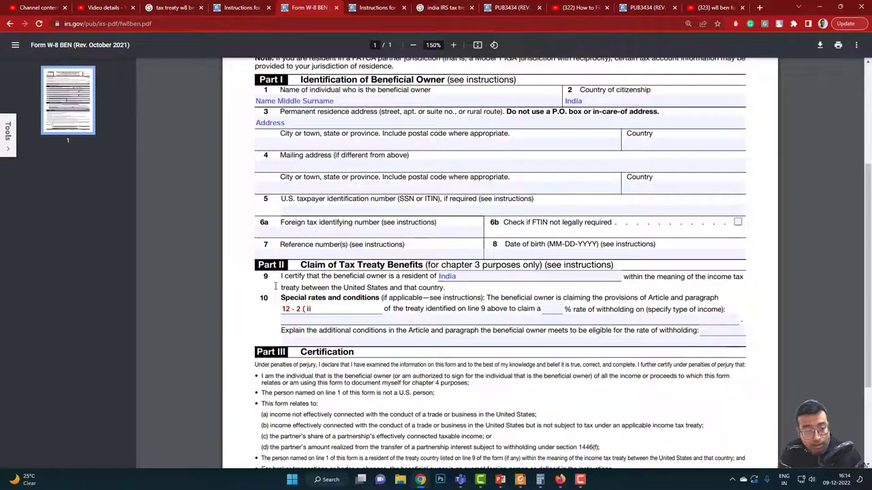
type("a)")
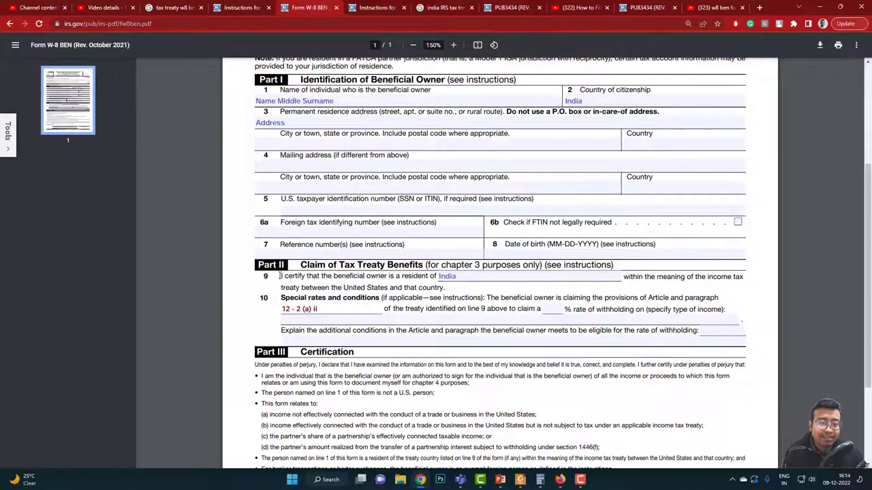
left_click(652, 7)
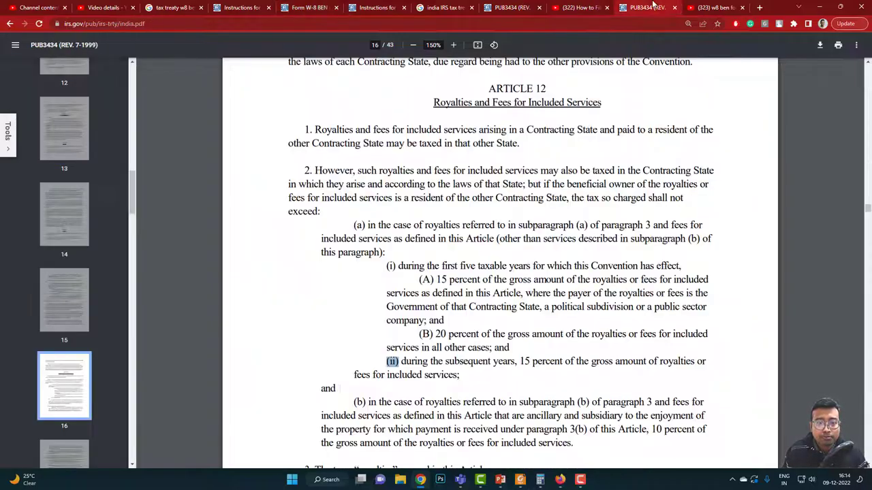
left_click(289, 8)
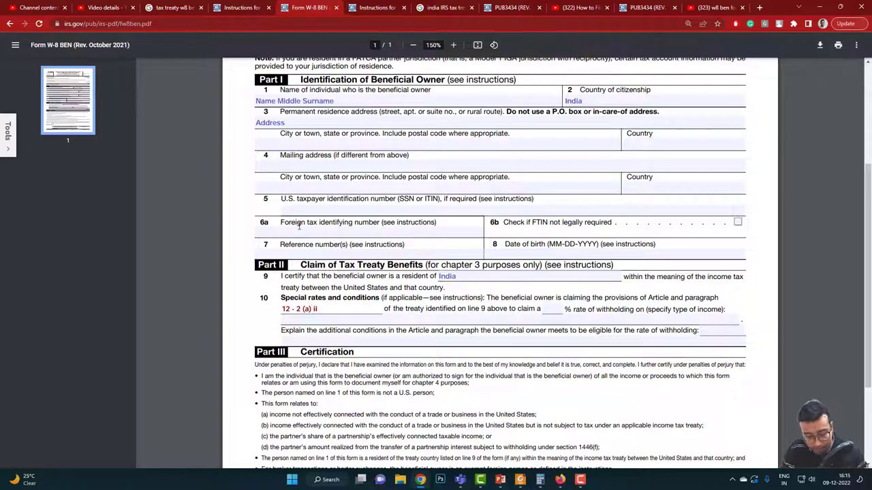
type("(a")
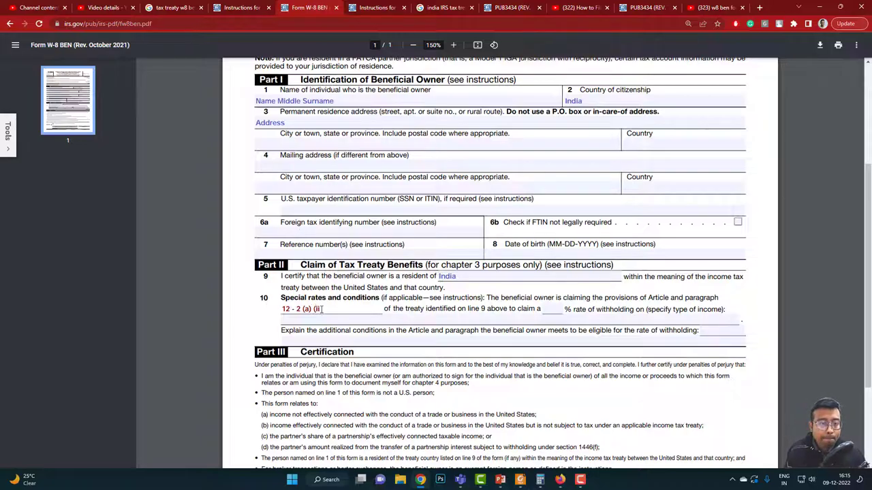
type(")")
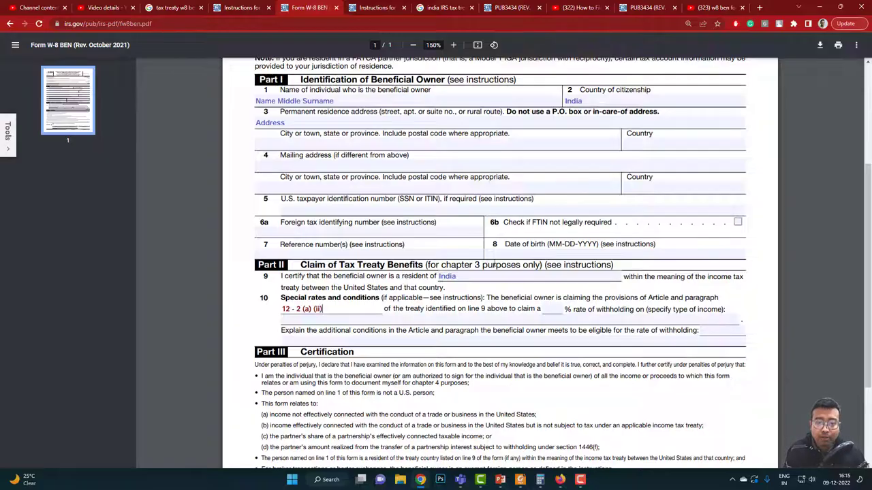
- Enter a 15% rate and the income type 'Royalty for selling photos and videos online' on line 10
left_click(558, 308)
type("15")
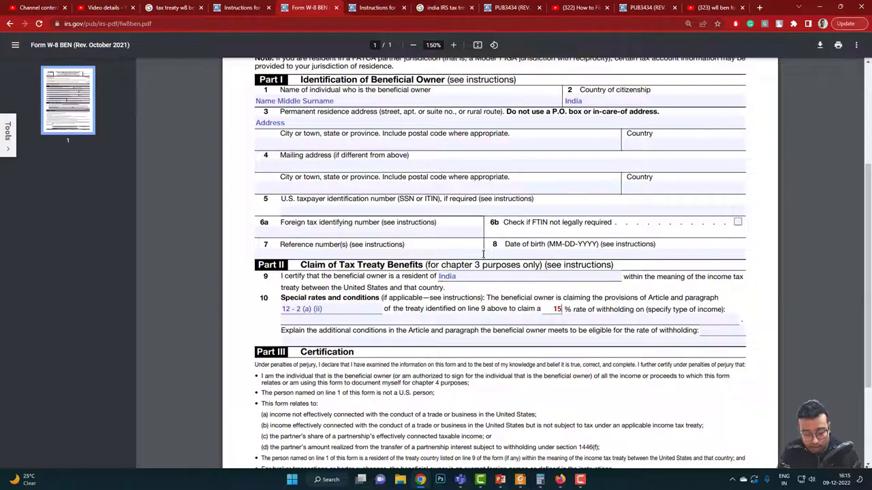
left_click(453, 46)
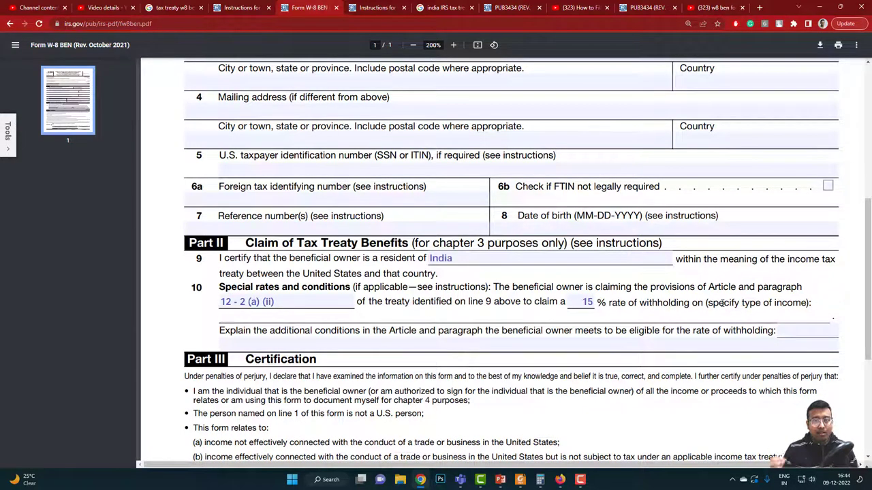
type("Royalty")
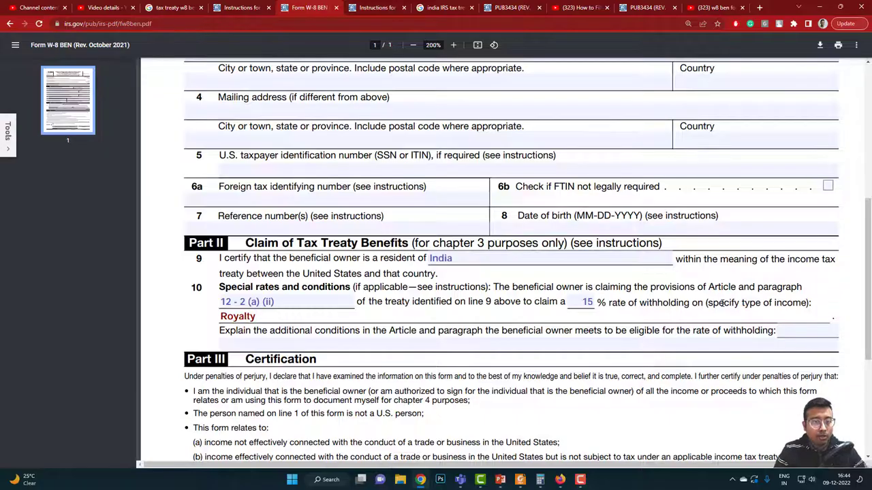
type(" for sell")
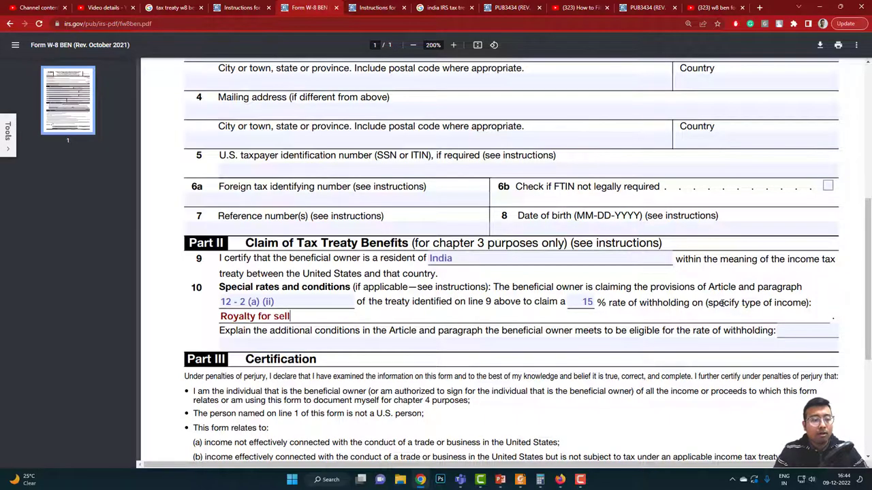
type("ing ")
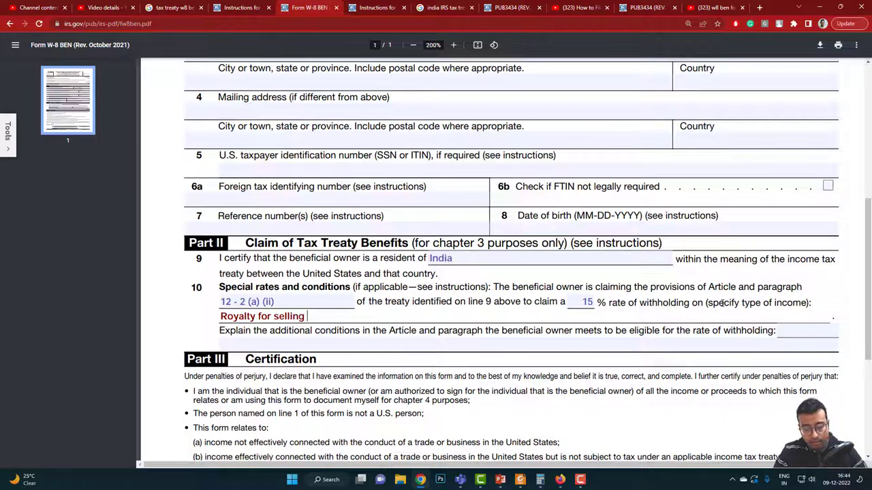
type("prod")
key("BackSpace")
key("BackSpace")
key("BackSpace")
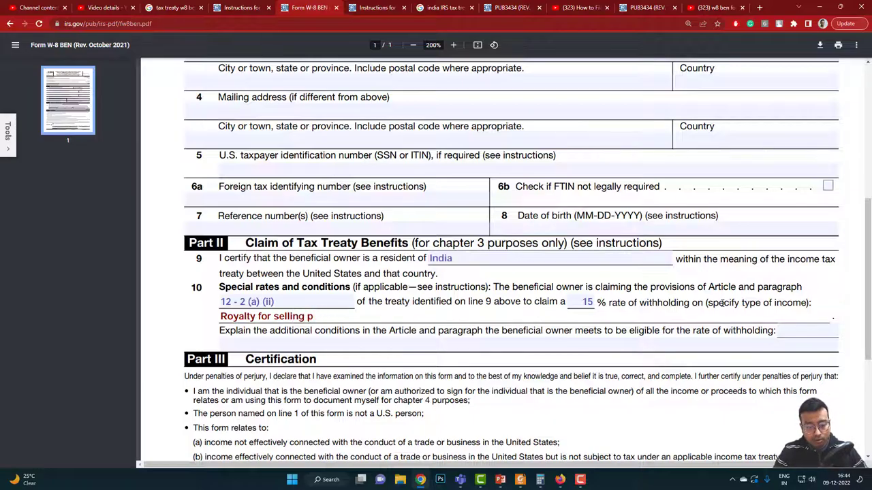
type("hotos")
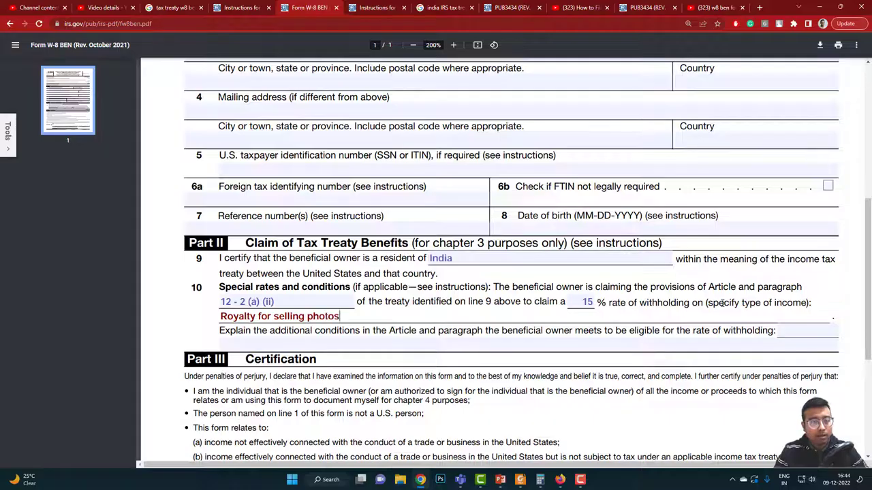
type(" and videos")
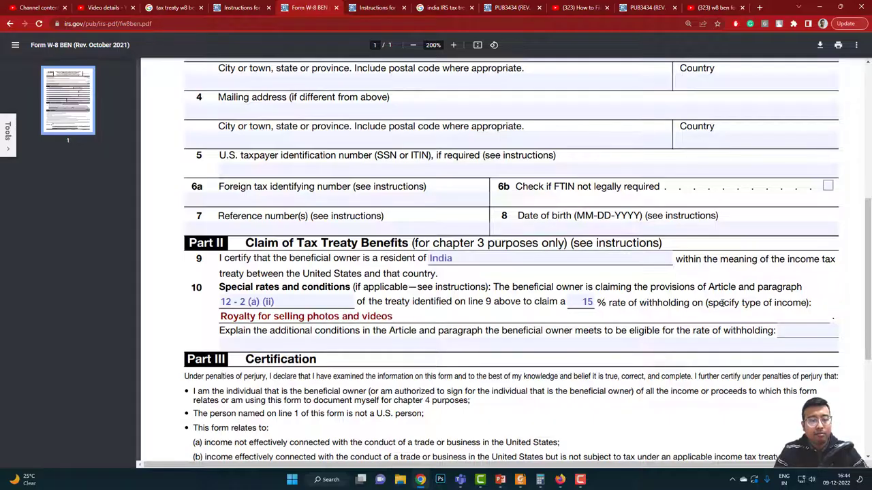
type(" online.")
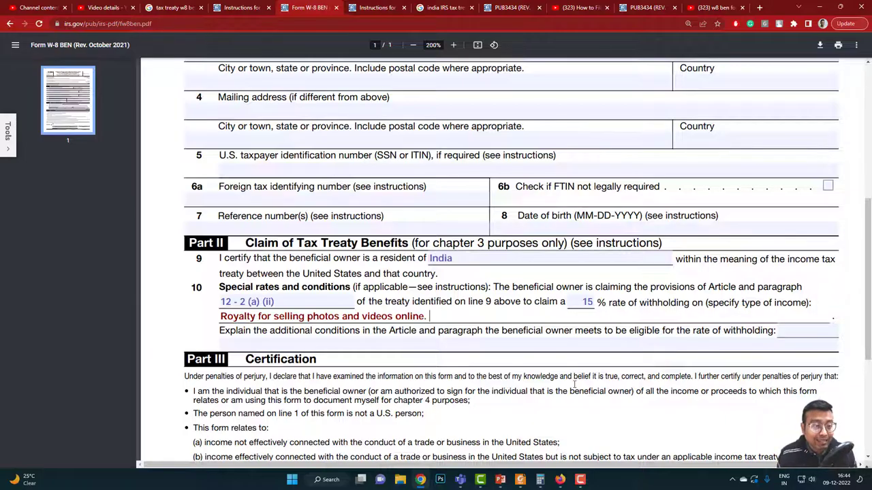
- Explain the conditions as 'Beneficial owner has a permanent establishment and all work is done as per article V'
left_click(385, 345)
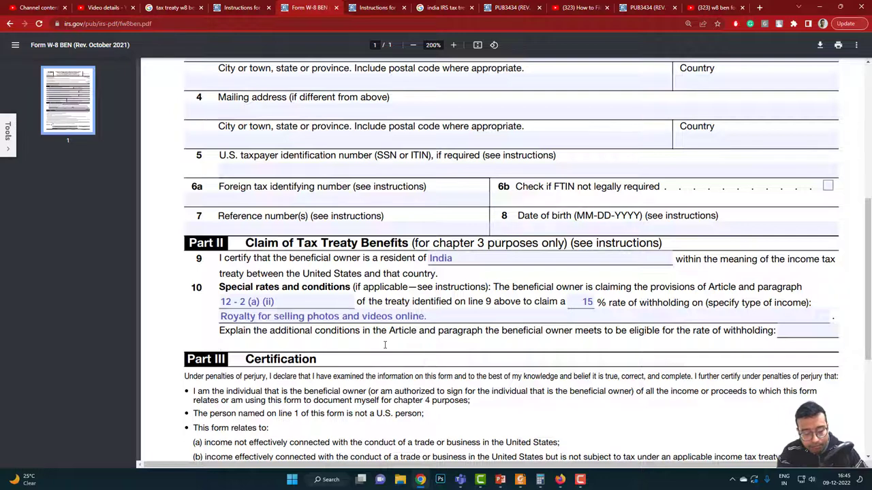
type("https://www.irs.gov/pub/irs-trty/india.pdf")
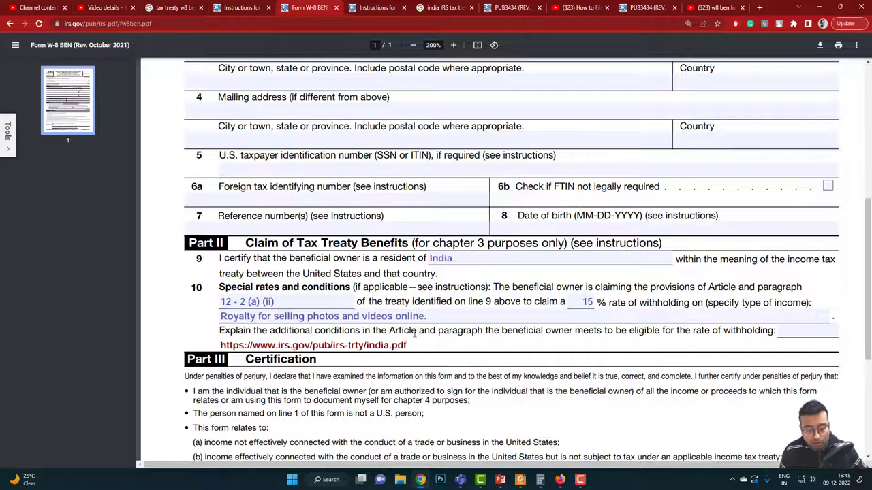
key("ctrl+a")
key("BackSpace")
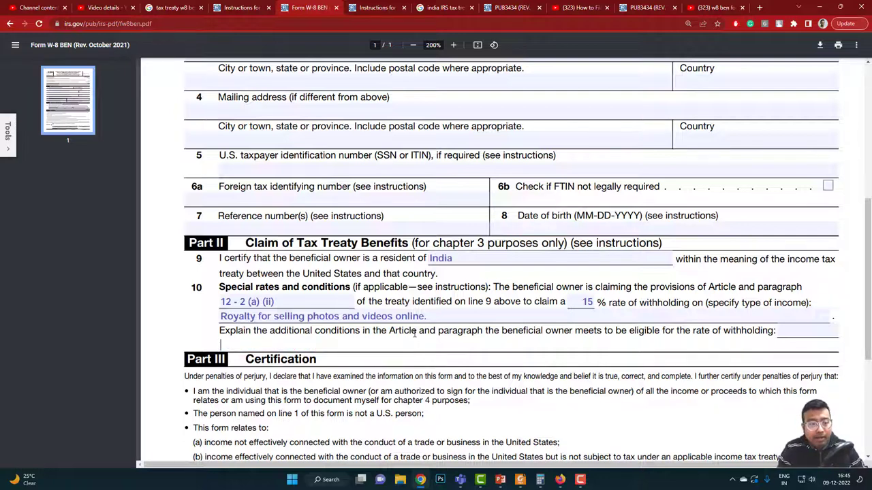
type("benef")
key("BackSpace")
key("BackSpace")
key("BackSpace")
key("BackSpace")
key("BackSpace")
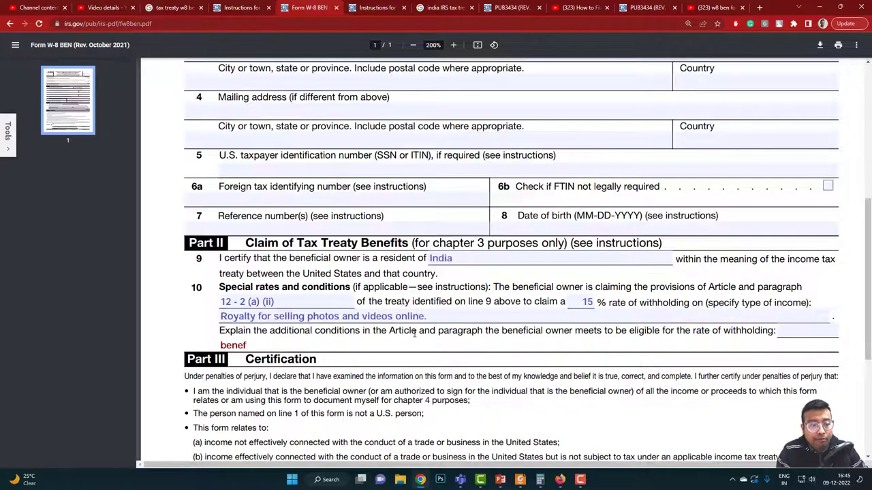
type("net")
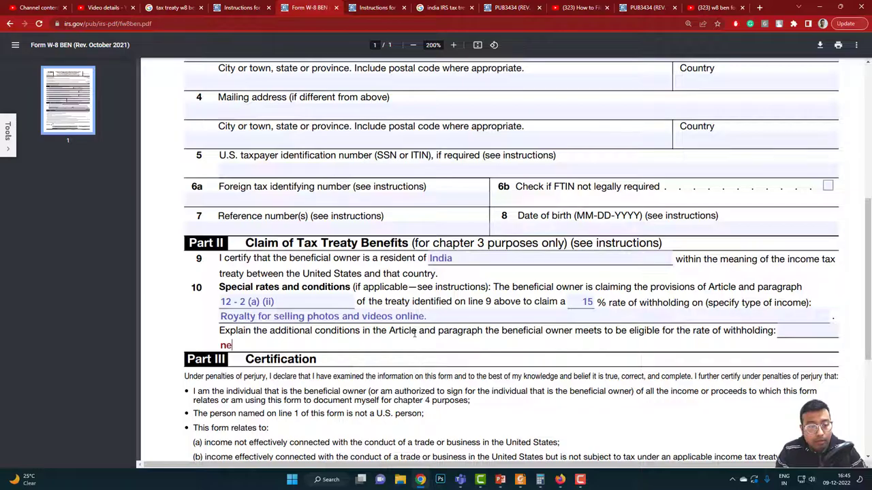
key("BackSpace")
key("BackSpace")
key("BackSpace")
type("Be")
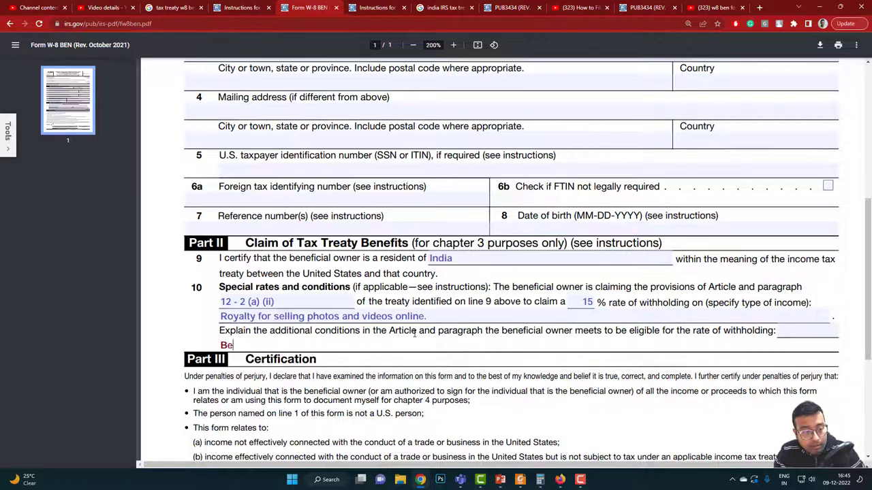
type("neficia")
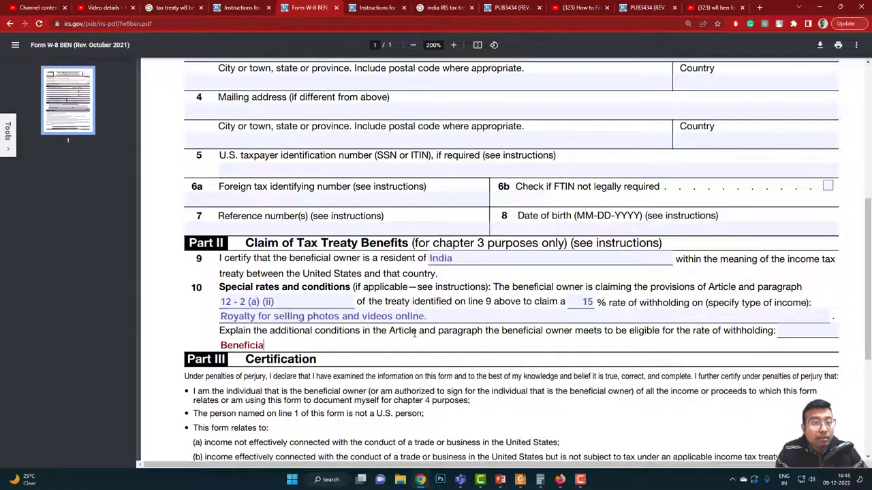
type("l owner has ")
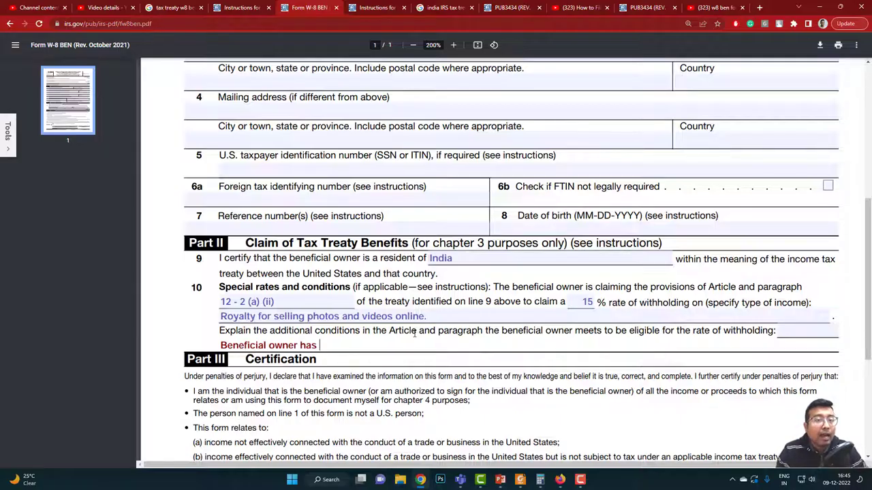
type("a perman")
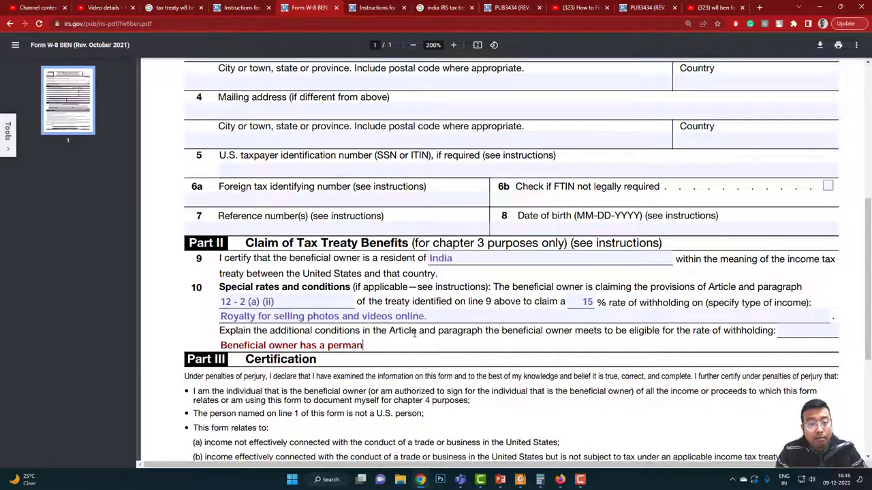
type("ent ")
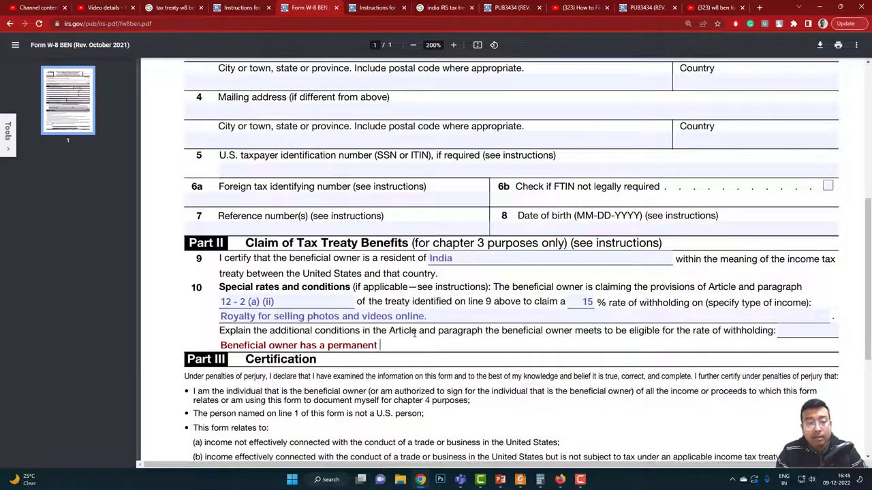
type("establishment ")
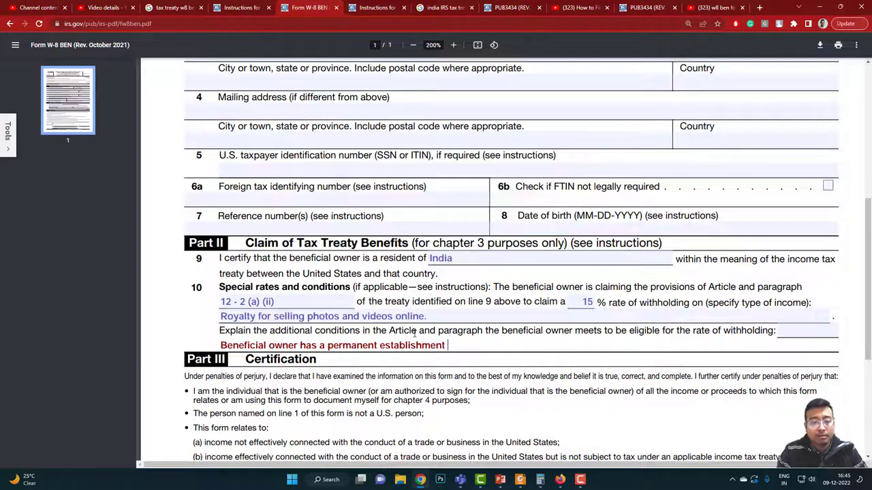
type("and")
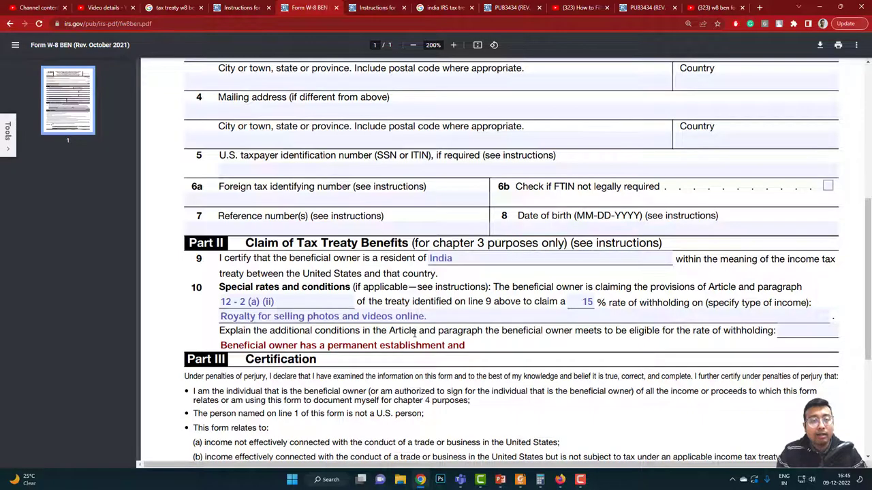
type("all w")
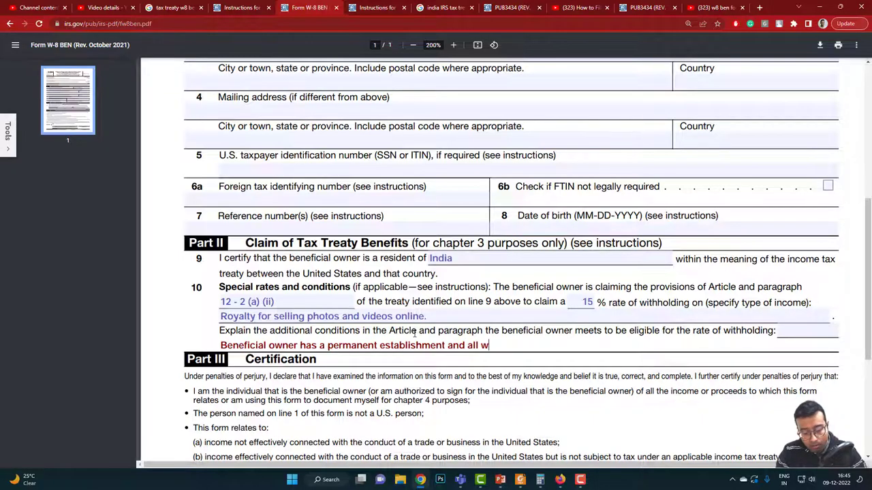
type("ork is done as ")
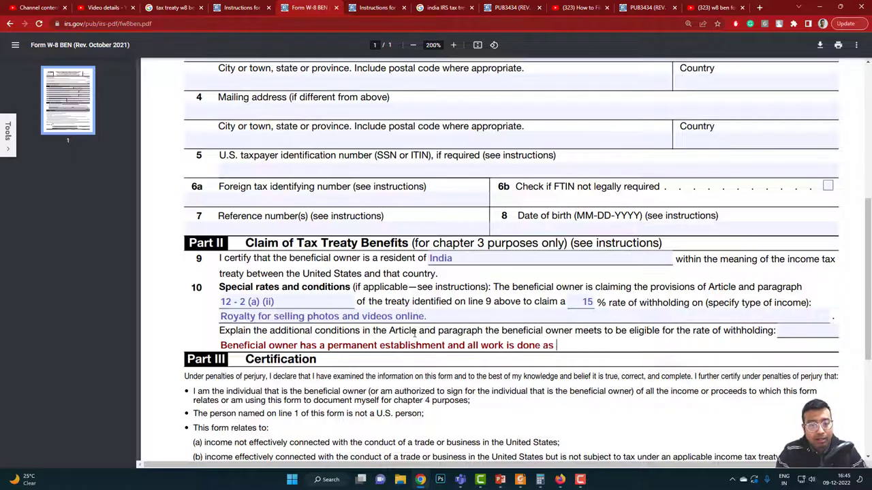
type("per arti")
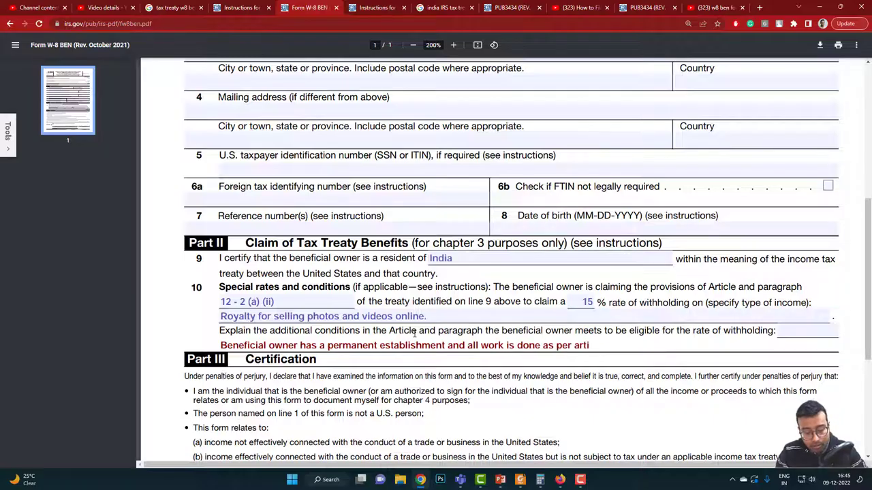
type("cle V")
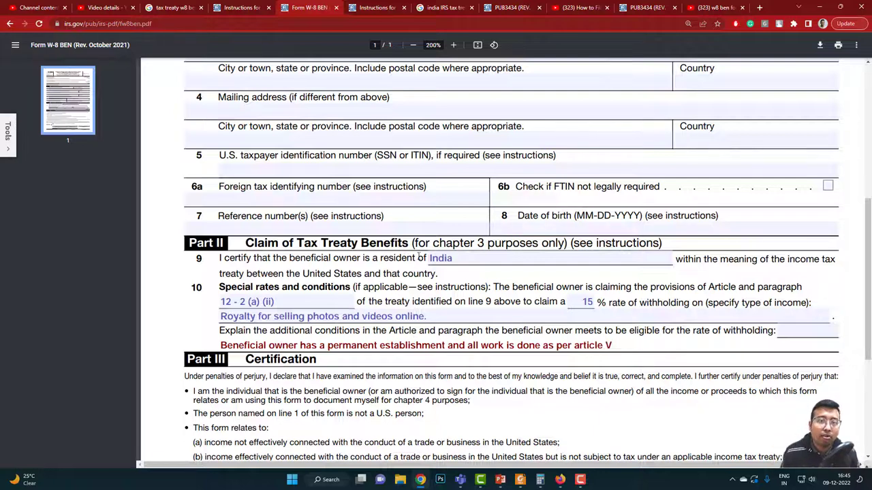
left_click(507, 12)
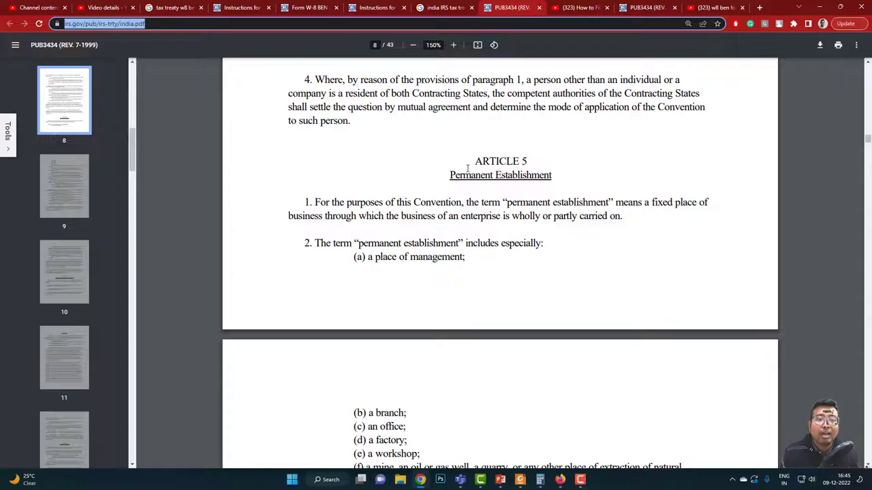
scroll(499, 213, "down", 2)
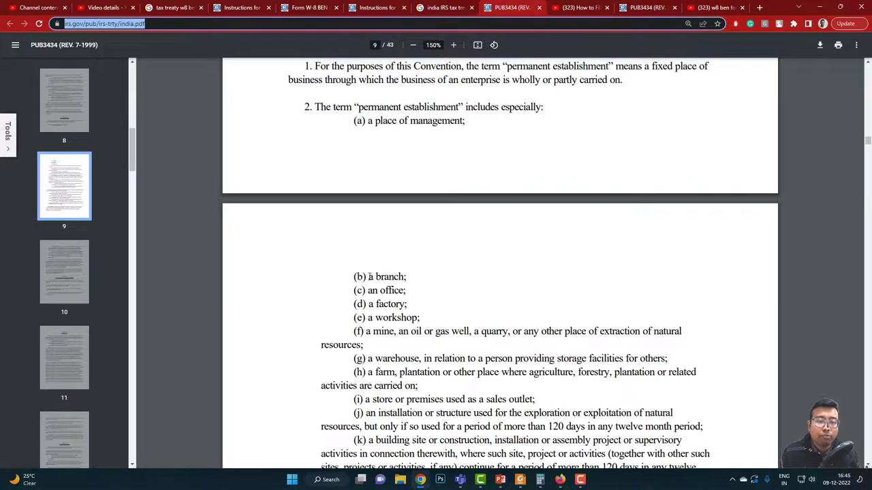
scroll(369, 269, "down", 2)
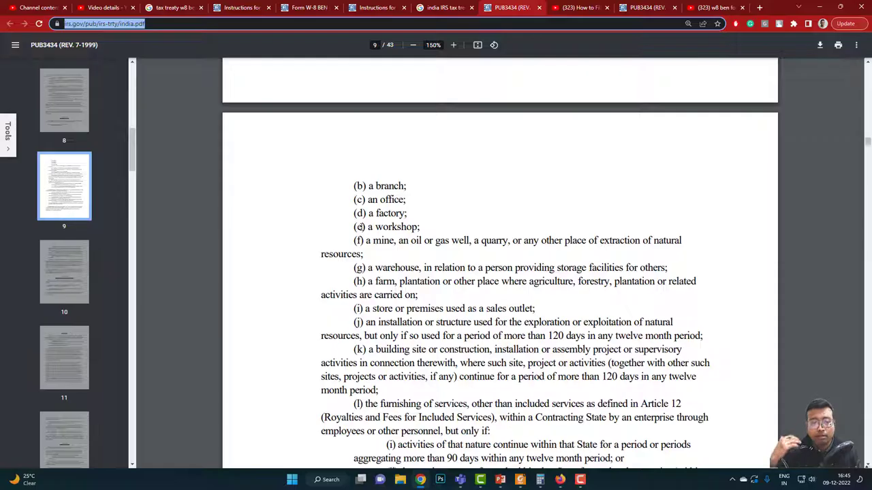
scroll(413, 250, "down", 4)
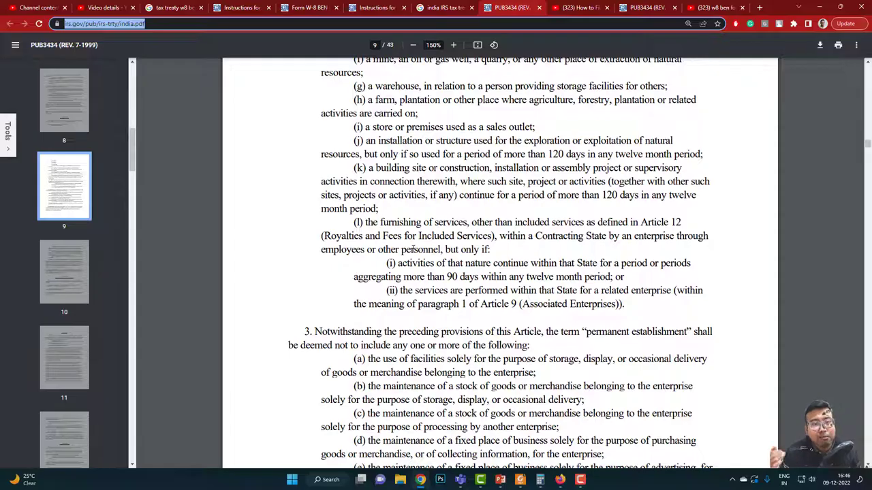
scroll(431, 278, "up", 6)
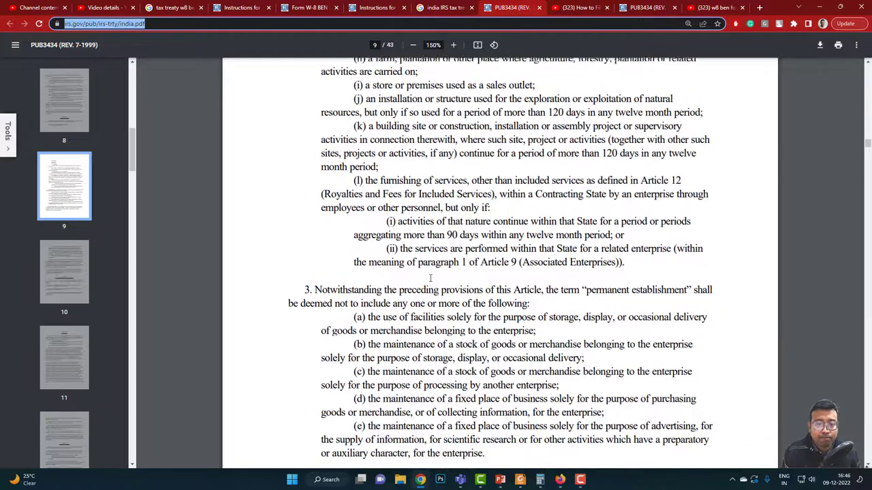
scroll(430, 277, "up", 2)
scroll(430, 279, "down", 1)
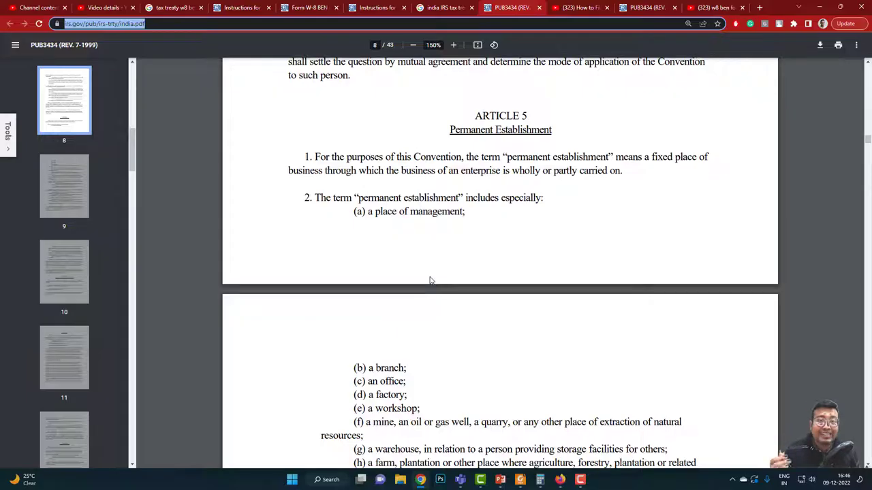
left_click(310, 8)
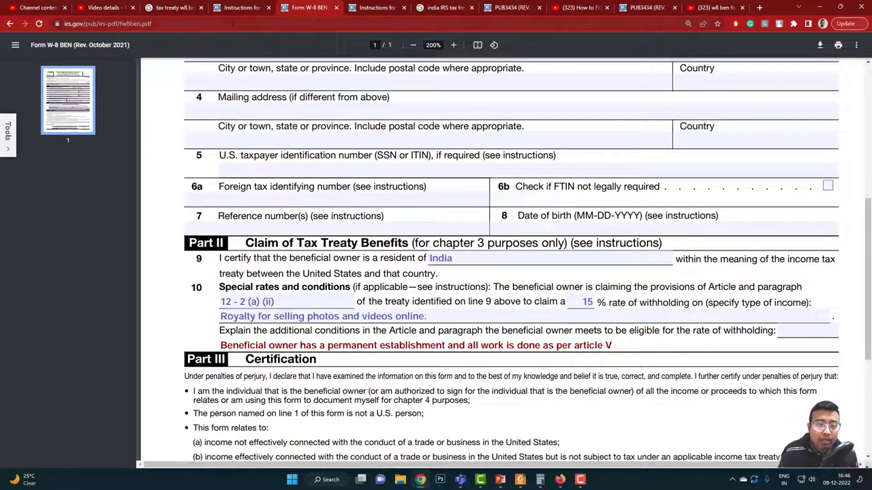
left_click(282, 302)
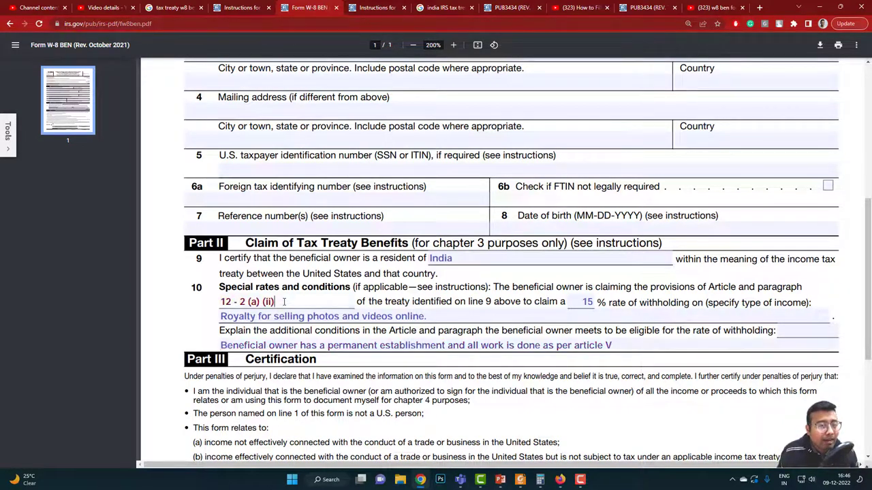
left_click(584, 300)
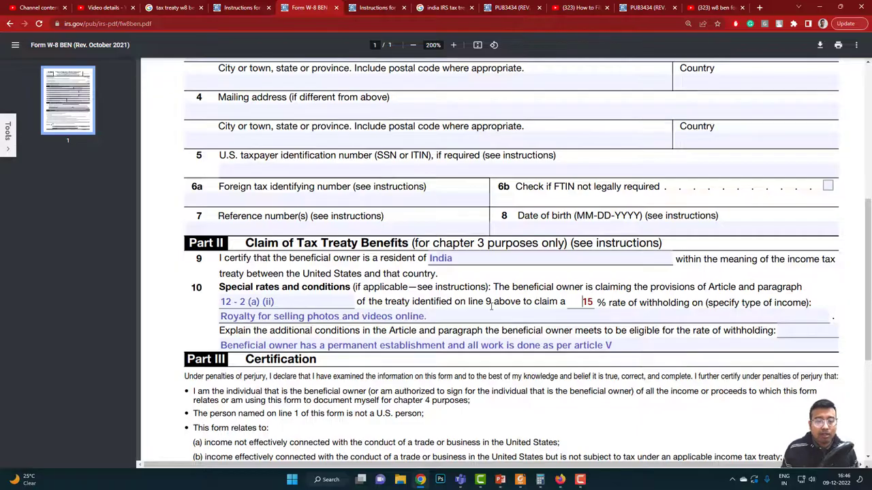
scroll(477, 307, "down", 3)
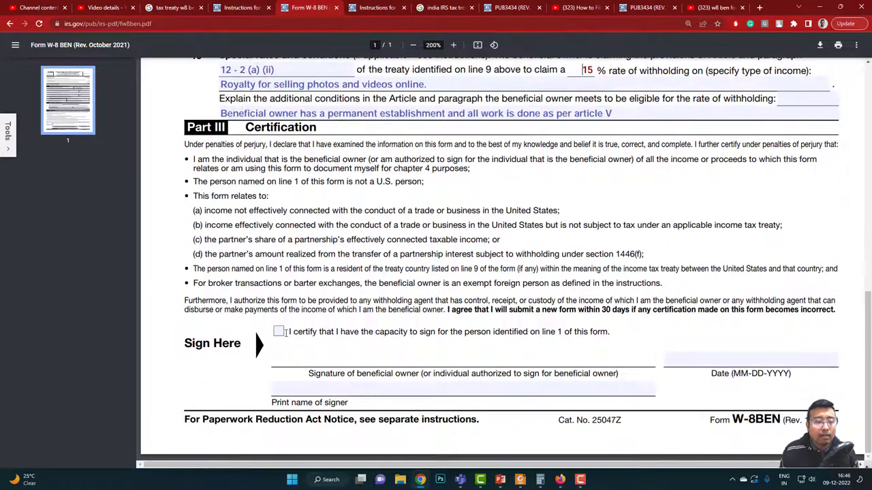
- Tick the capacity-to-sign box, enter the signer's printed name, and date Part III 12-09-2022
left_click(279, 333)
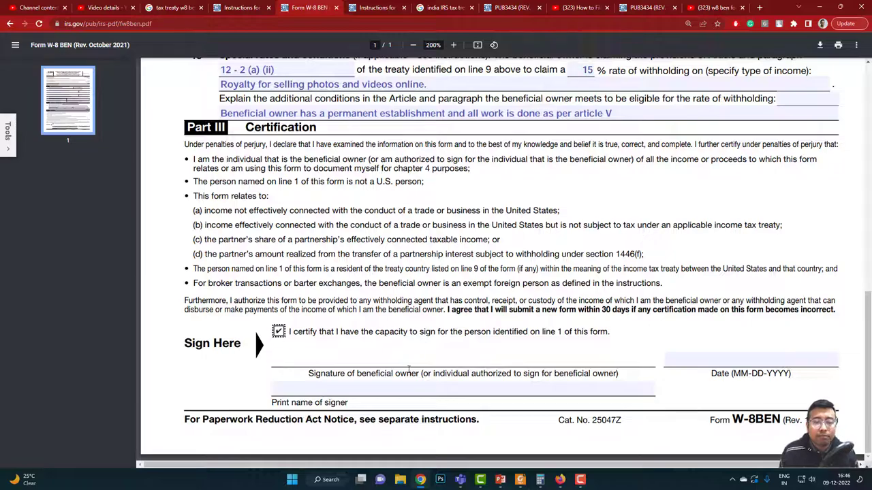
left_click(386, 384)
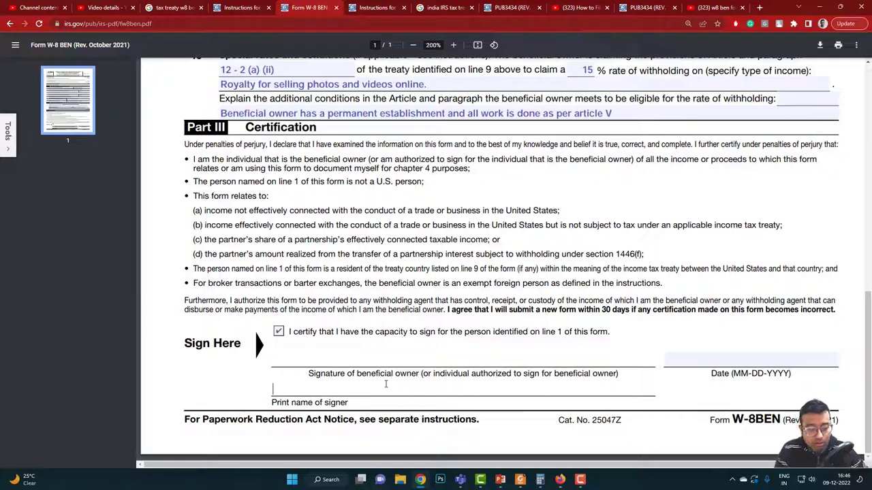
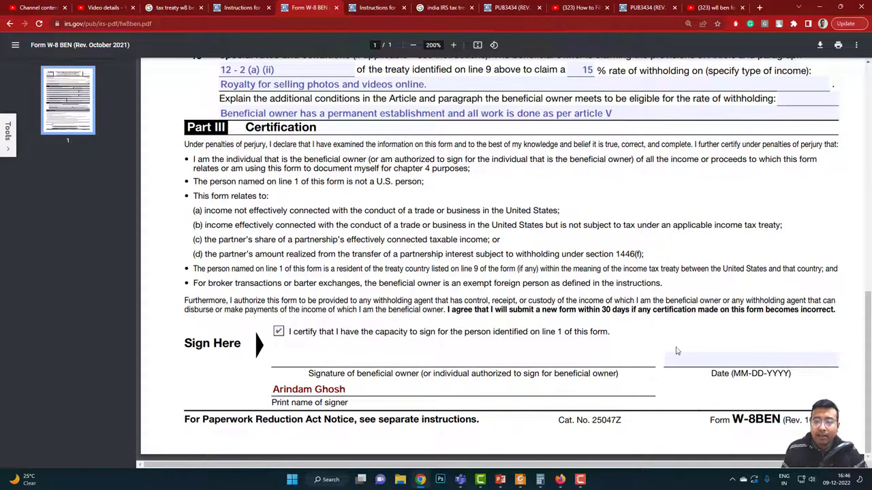
left_click(721, 358)
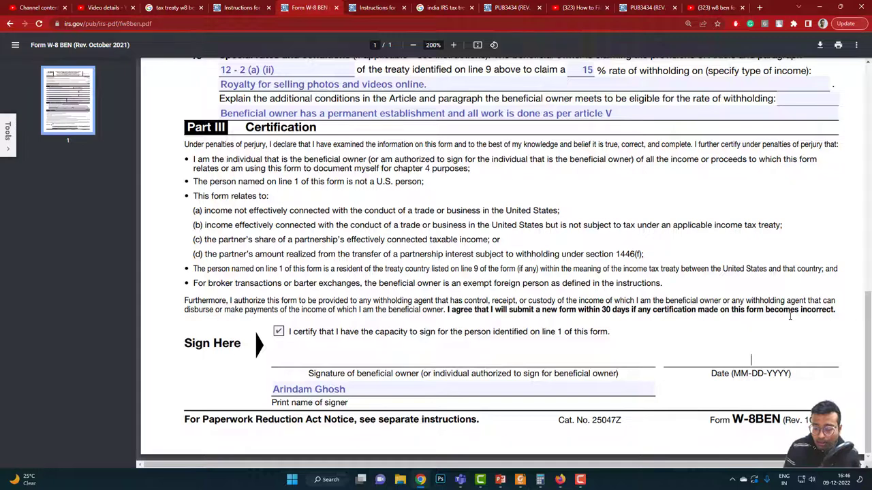
type("12-")
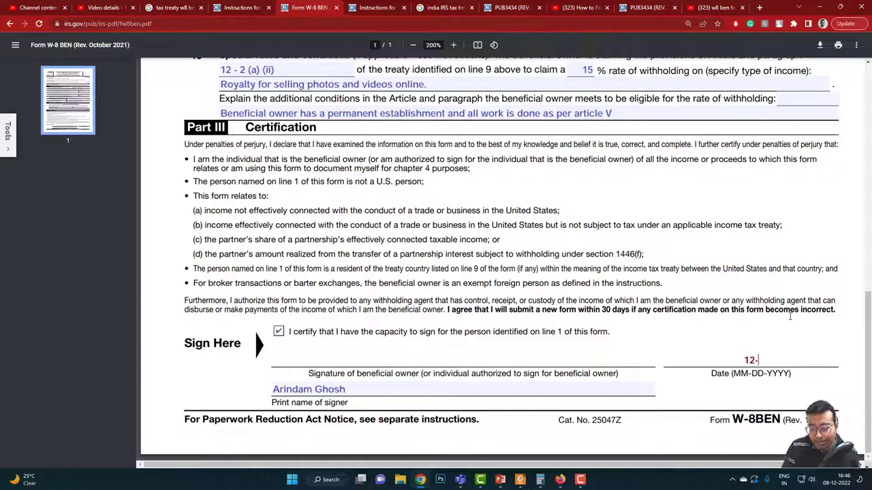
type("09-")
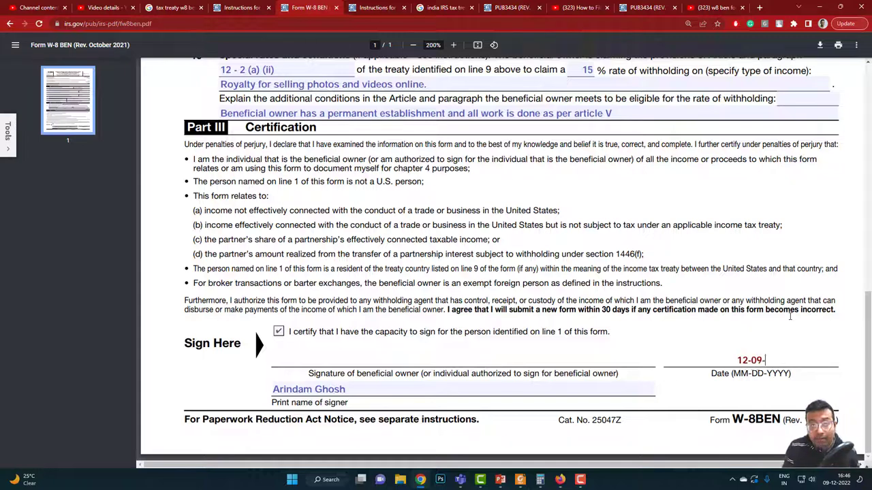
type("2022")
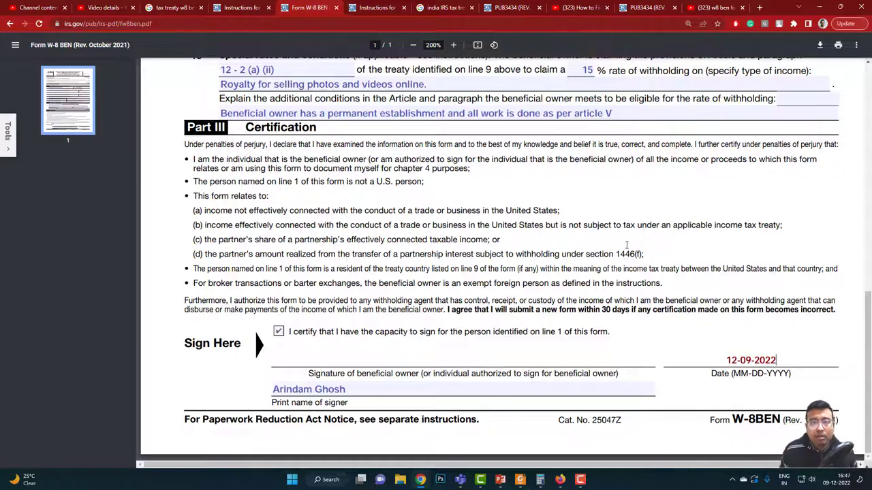
scroll(627, 235, "up", 10)
scroll(623, 235, "up", 3)
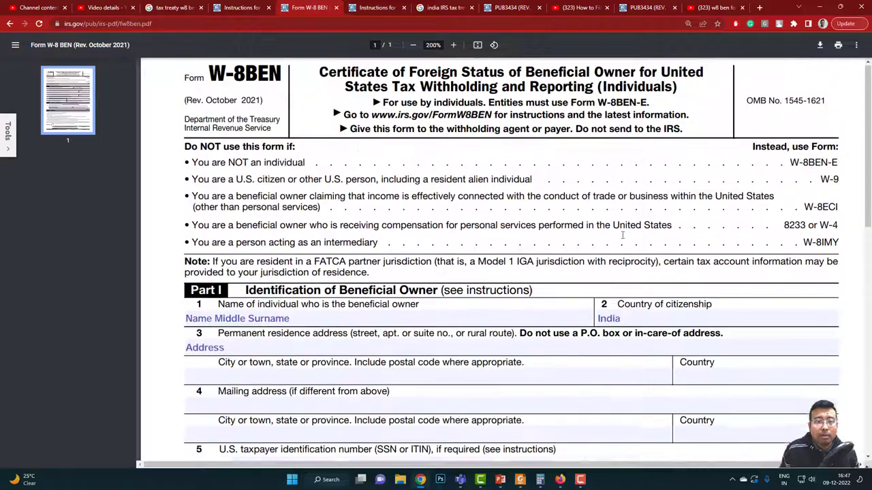
scroll(560, 268, "down", 5)
scroll(560, 268, "down", 4)
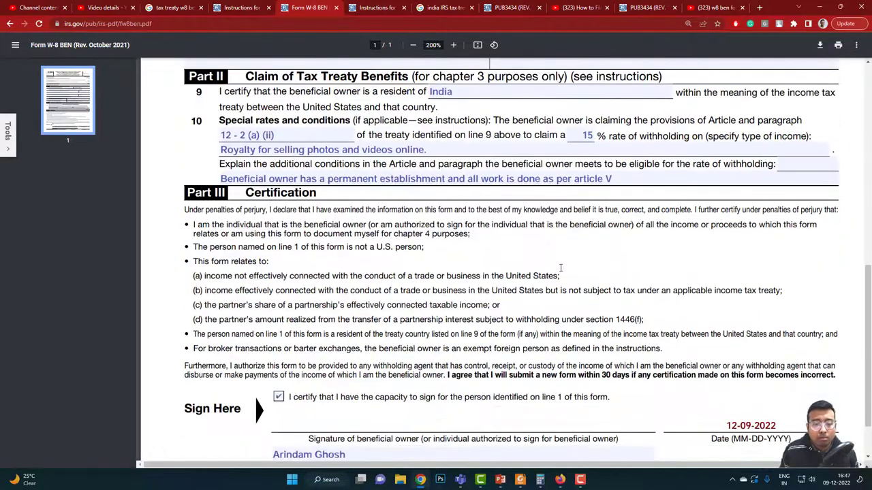
scroll(557, 325, "up", 4)
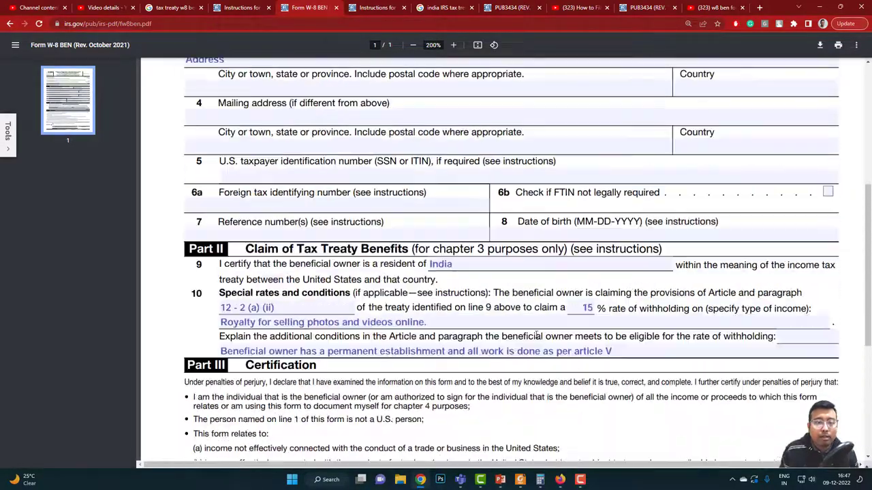
scroll(385, 327, "down", 2)
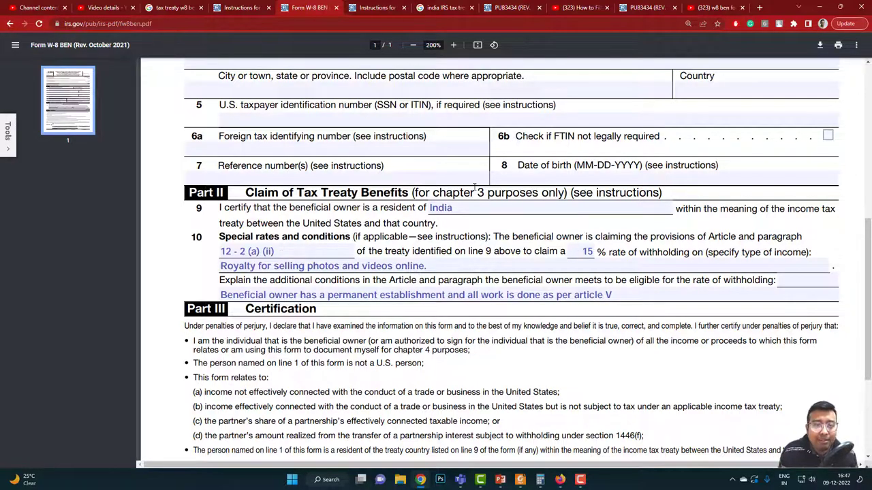
scroll(480, 194, "down", 1)
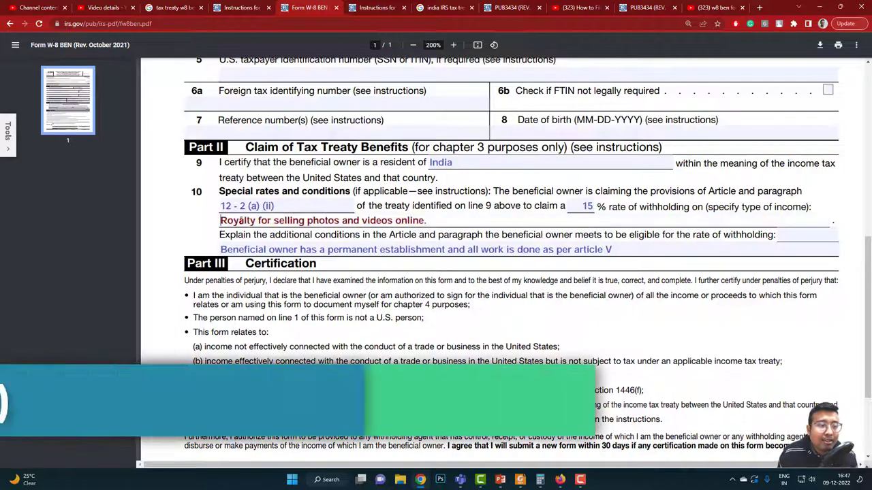
left_click_drag(221, 226, 474, 223)
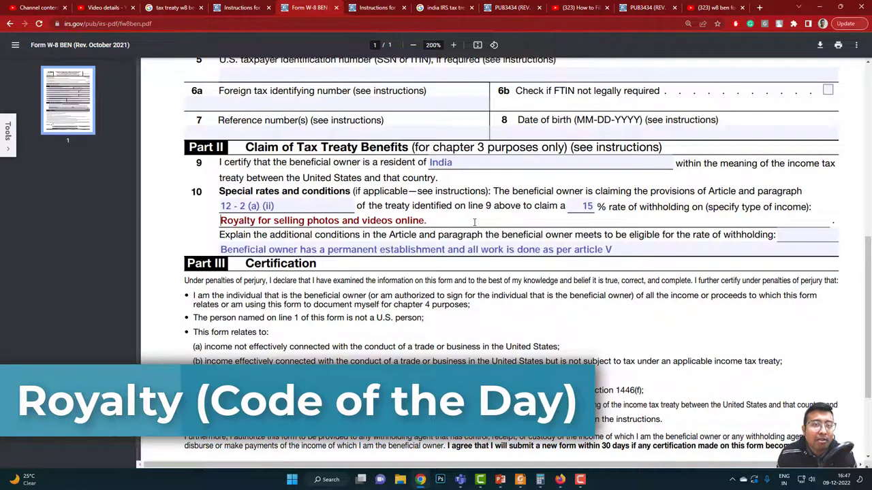